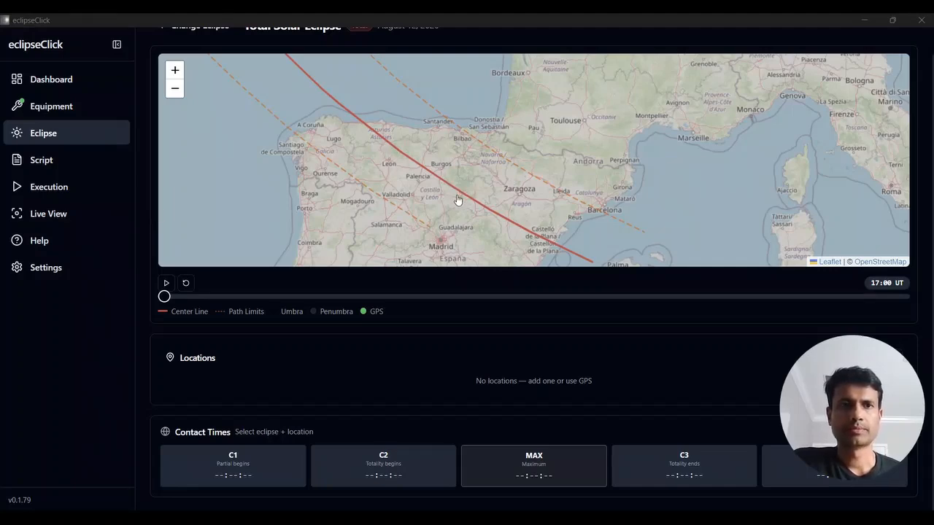
Step: Examine the total solar eclipse's path on the map, from the world view down to northern Spain
scroll(458, 199, "down", 3)
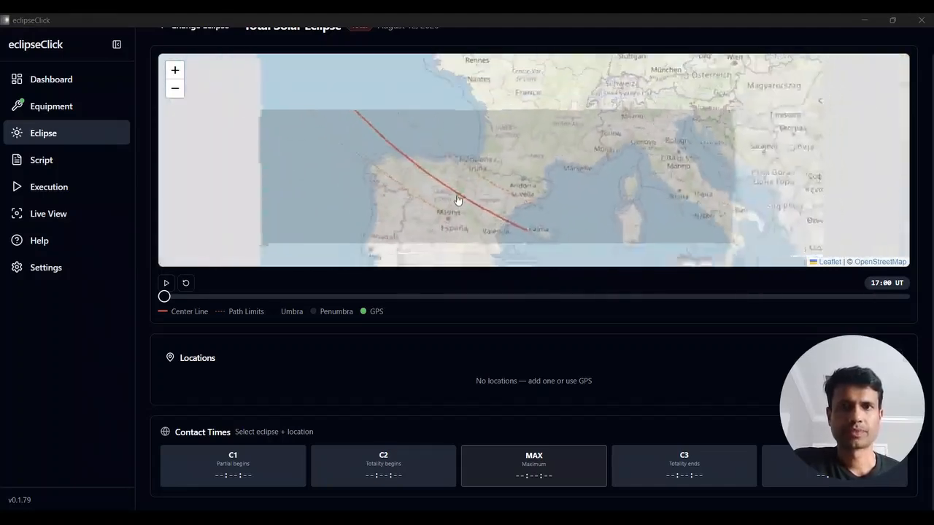
scroll(458, 199, "down", 2)
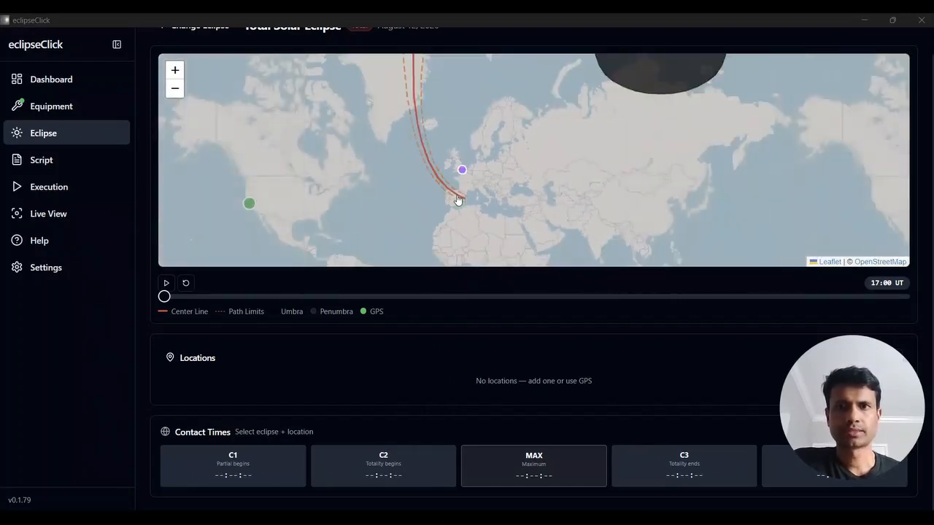
scroll(458, 199, "up", 4)
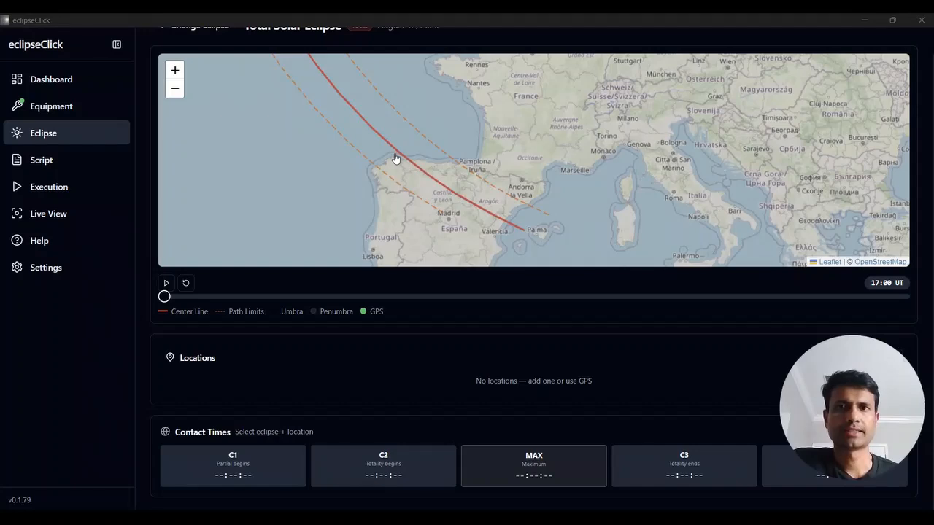
scroll(461, 200, "up", 1)
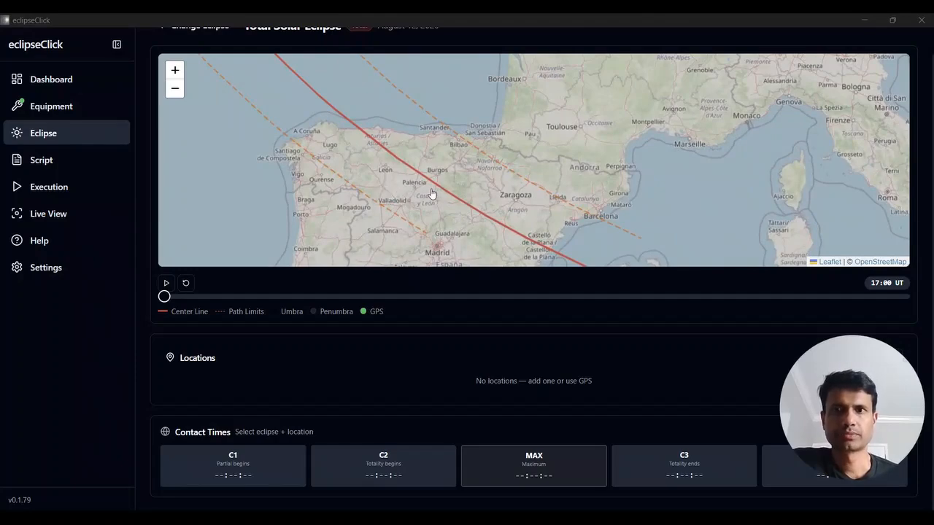
scroll(432, 194, "up", 1)
scroll(432, 194, "down", 1)
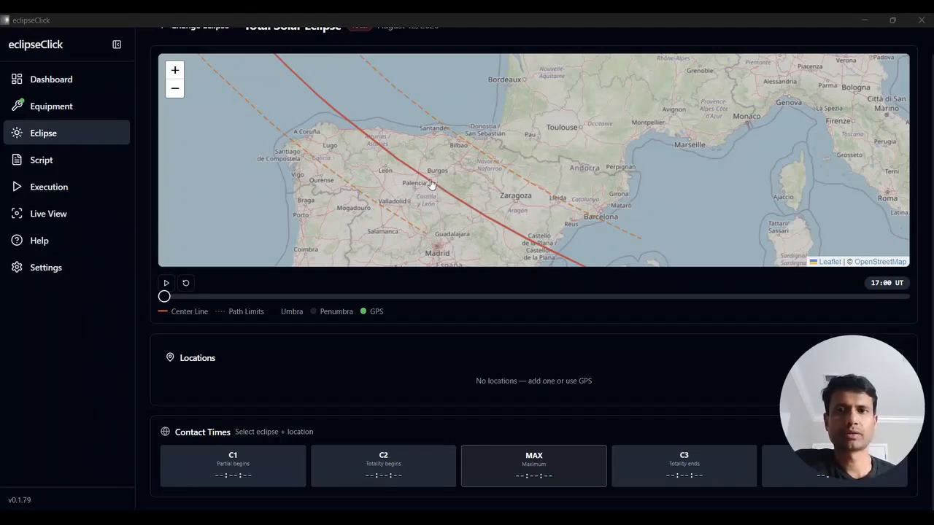
Step: Mark a point on the eclipse center line just southwest of Osorno la Mayor and start adding it as a location
scroll(433, 184, "up", 3)
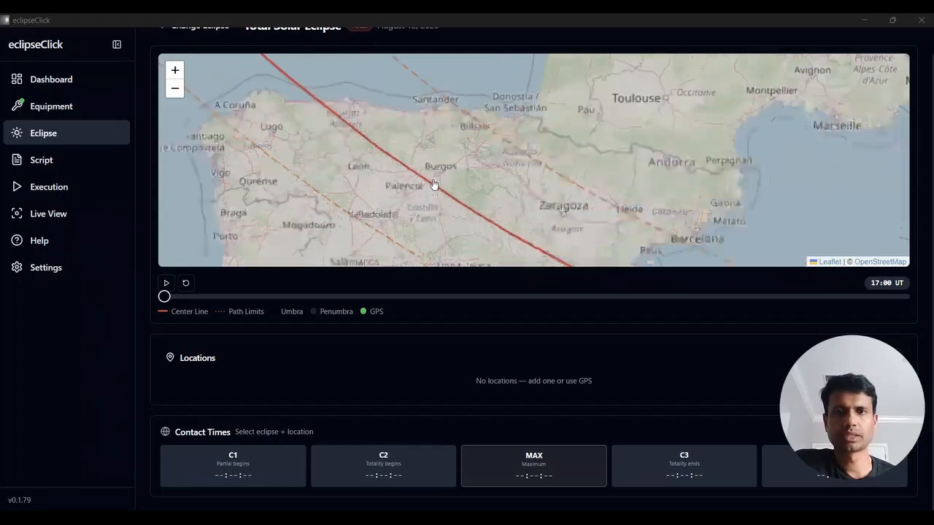
scroll(416, 189, "up", 3)
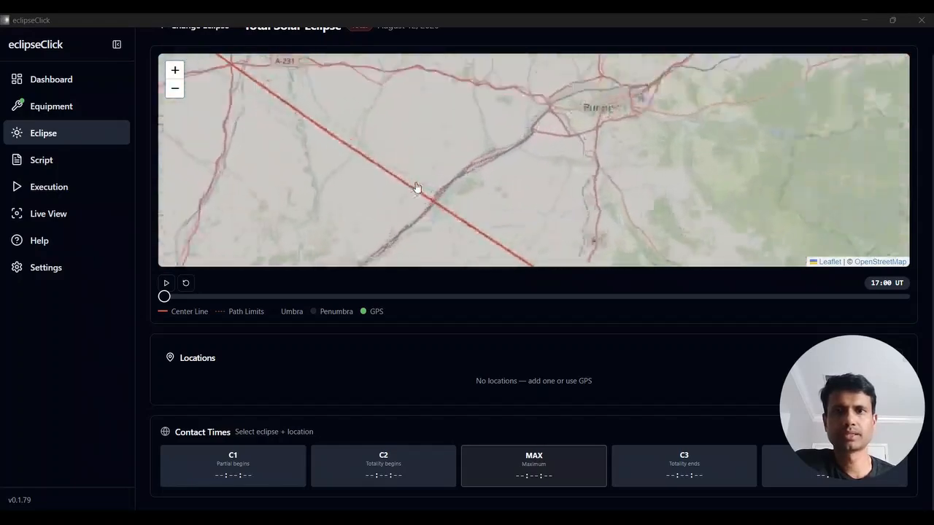
scroll(478, 248, "down", 1)
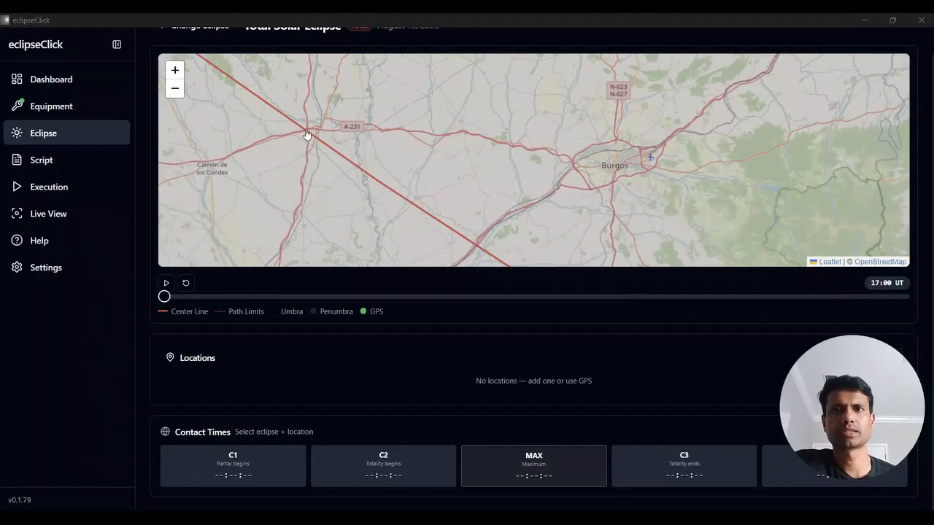
scroll(304, 134, "up", 3)
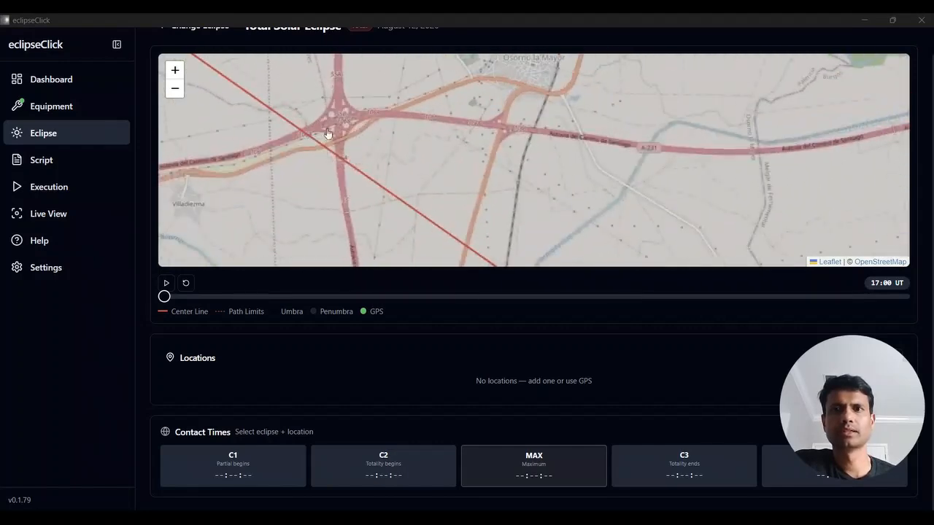
scroll(326, 155, "down", 1)
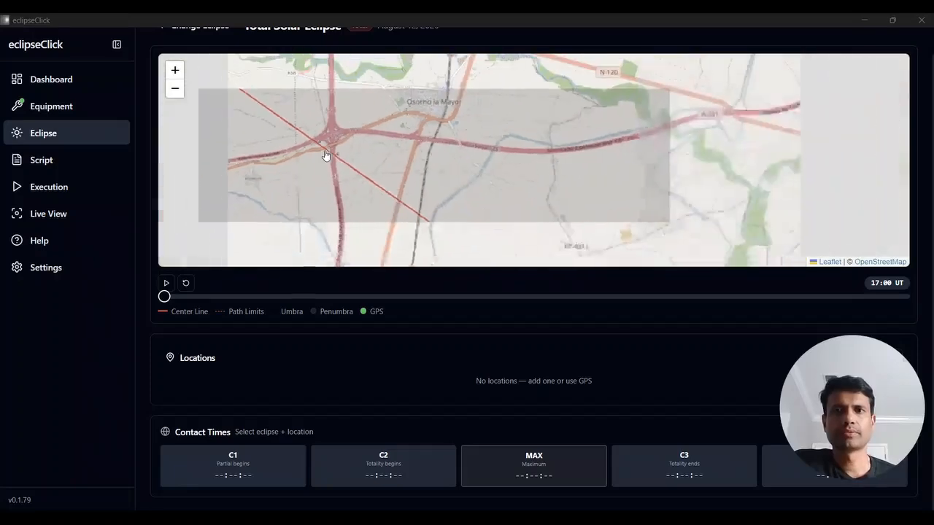
scroll(326, 155, "down", 1)
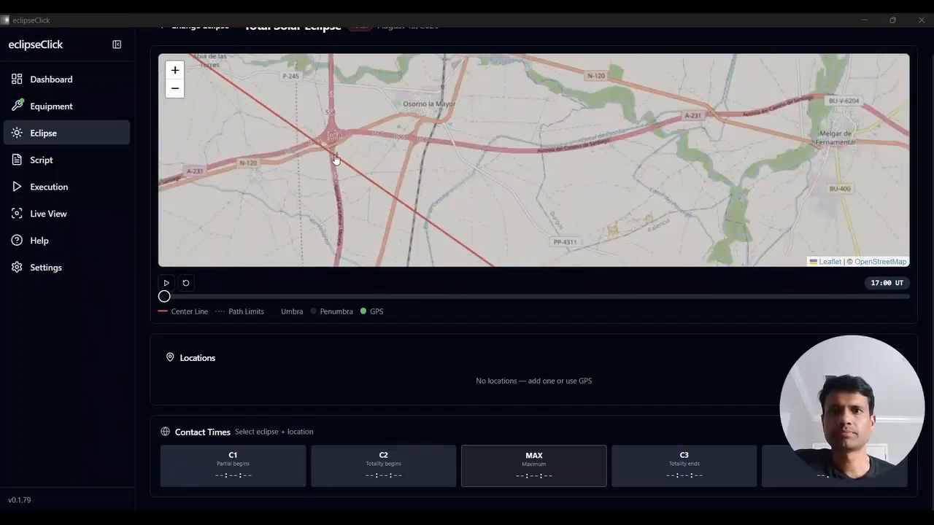
left_click(333, 156)
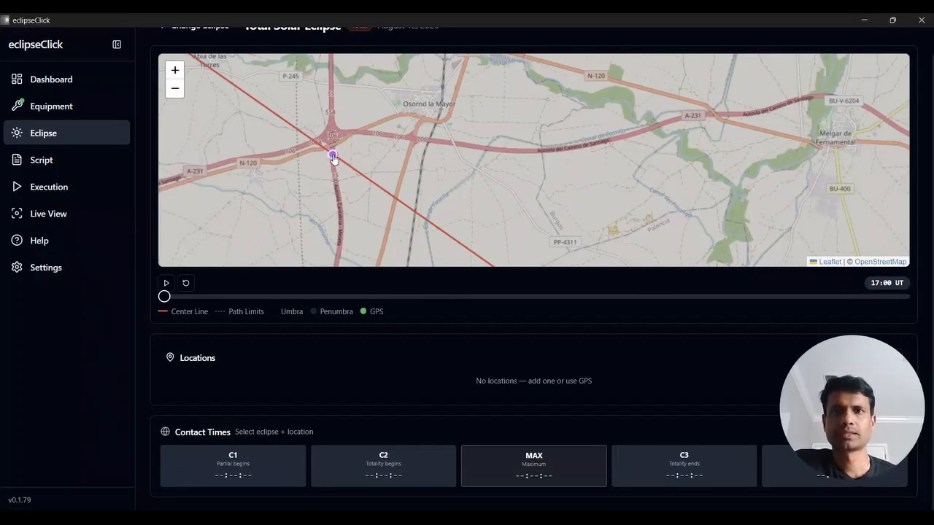
left_click(333, 156)
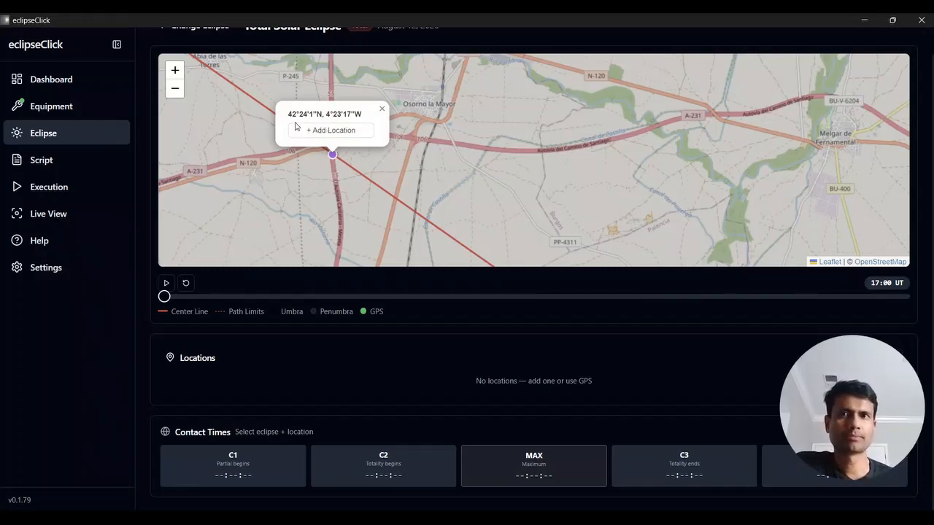
left_click(340, 130)
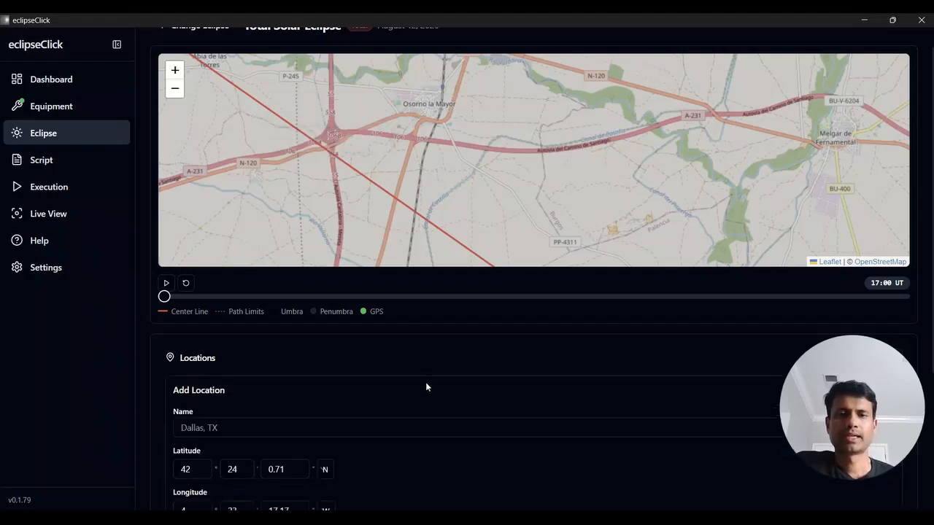
Step: Name the new location EclipseCenterlineLocation
scroll(425, 381, "down", 1)
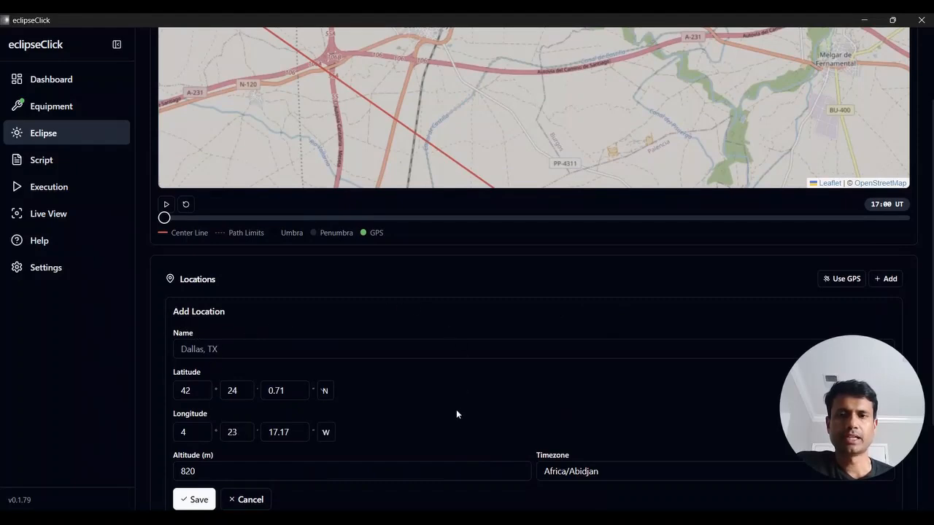
scroll(456, 410, "down", 1)
left_click(221, 302)
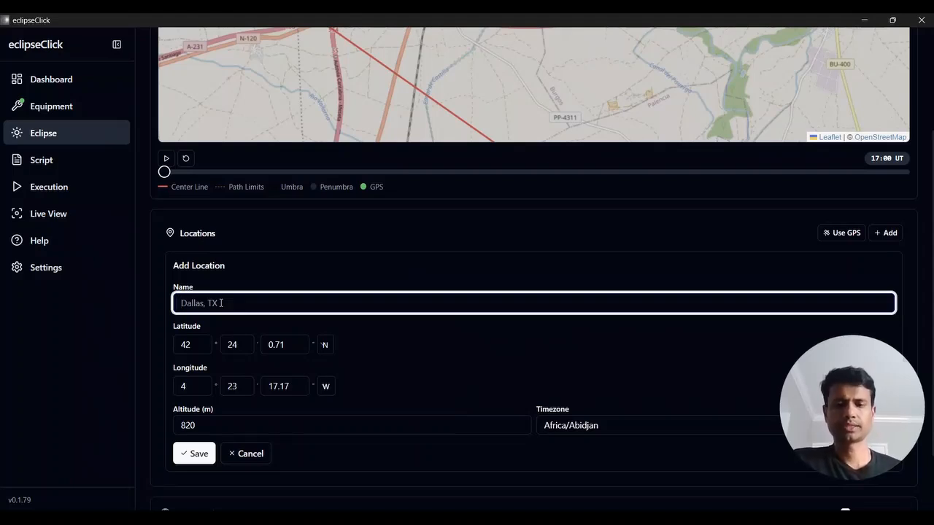
type("EclipseCenter")
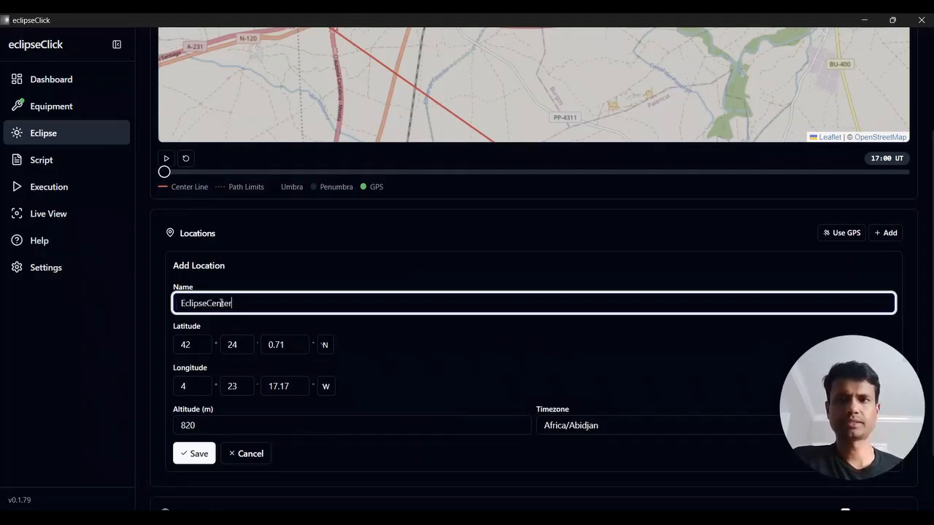
type("lineLocation")
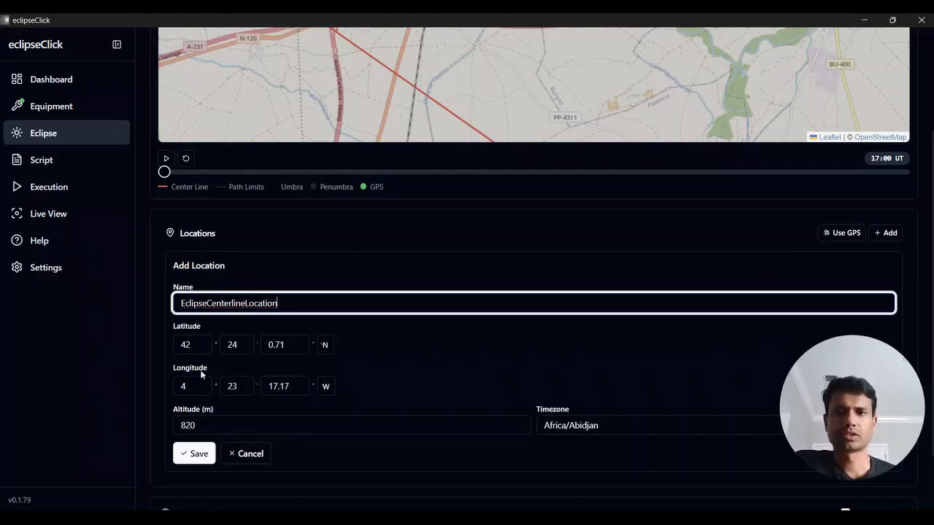
Step: Choose the recommended timezone Africa/Abidjan, save the location, and select it for the contact times
scroll(402, 375, "down", 2)
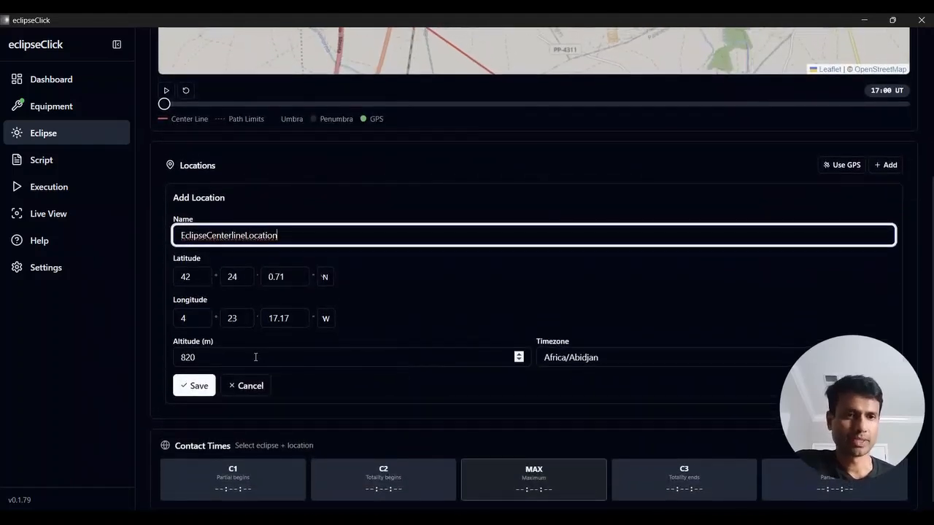
left_click(609, 358)
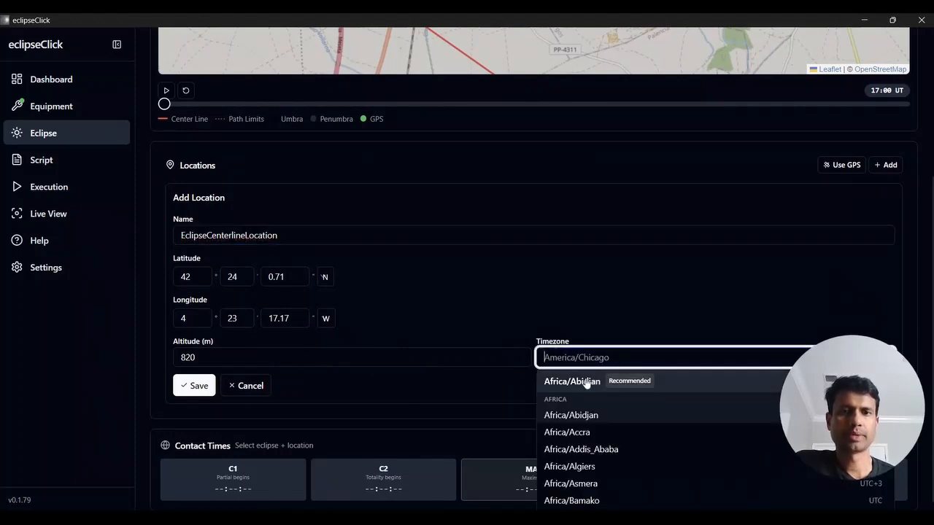
left_click(585, 382)
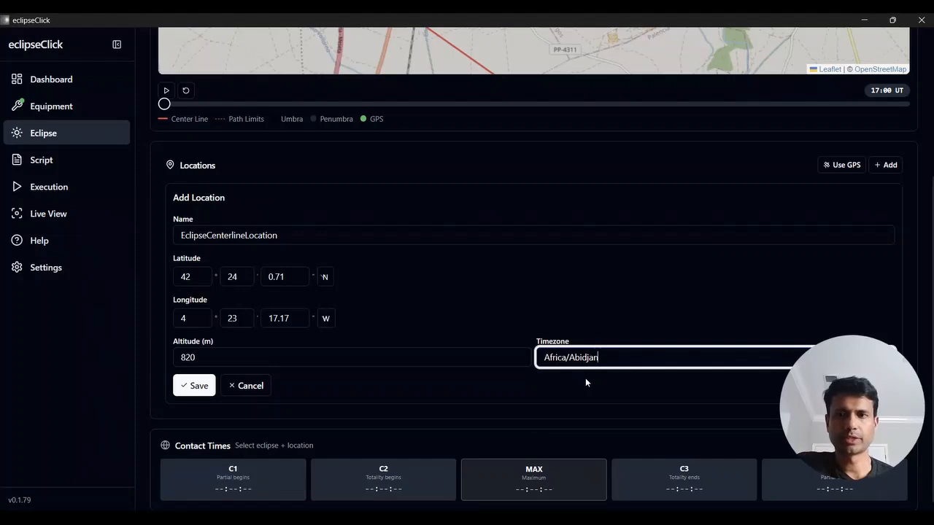
left_click(193, 386)
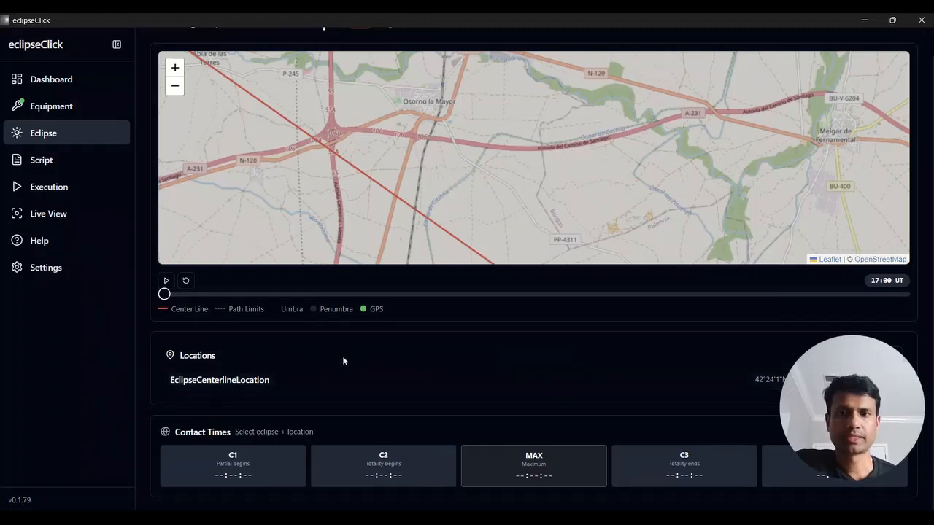
left_click(348, 386)
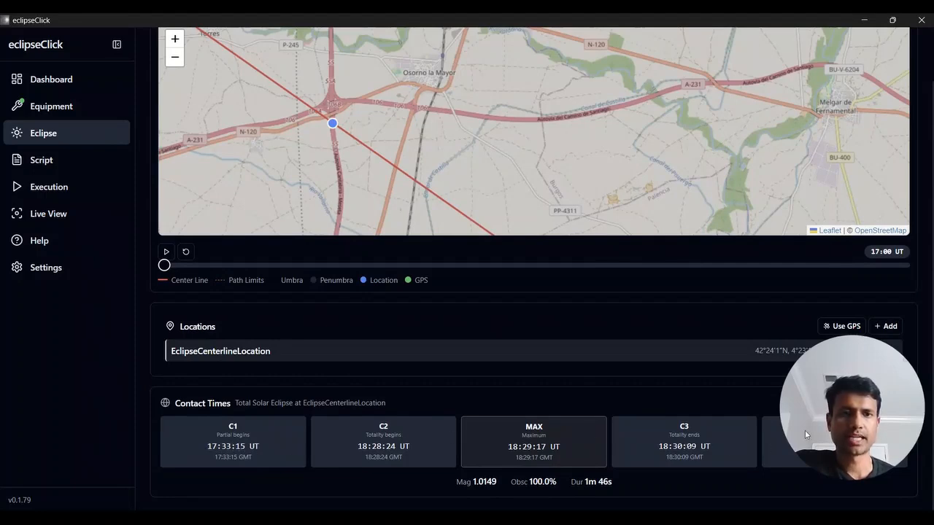
Step: Review the UT and local contact times calculated for the selected location
left_click_drag(861, 410, 844, 107)
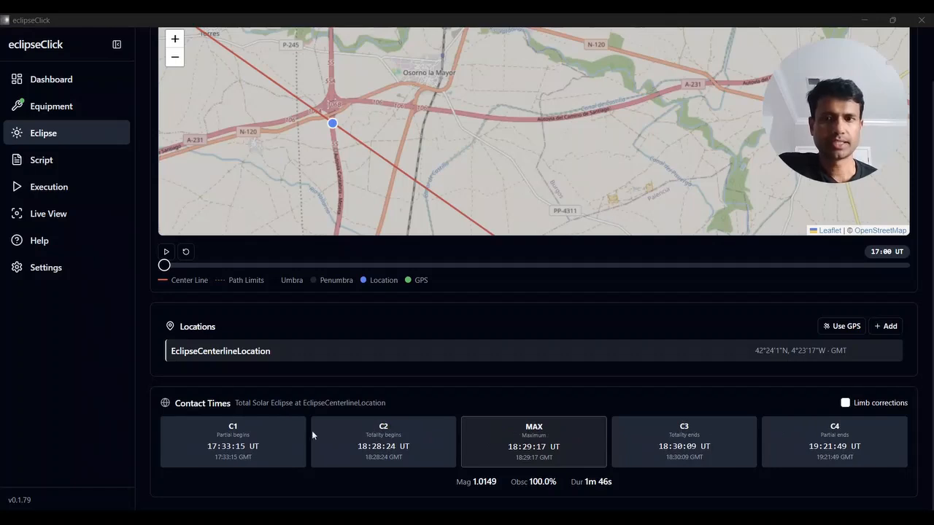
double_click(267, 447)
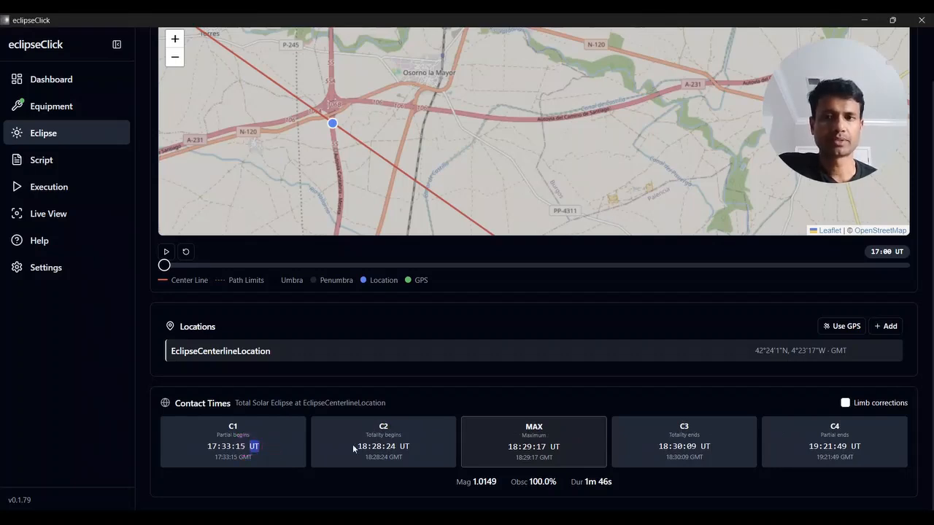
double_click(405, 447)
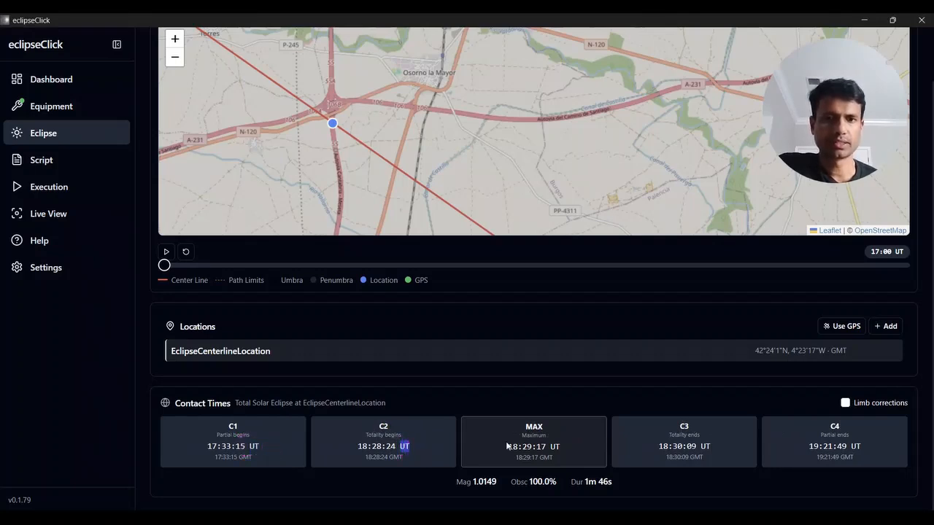
left_click(256, 456)
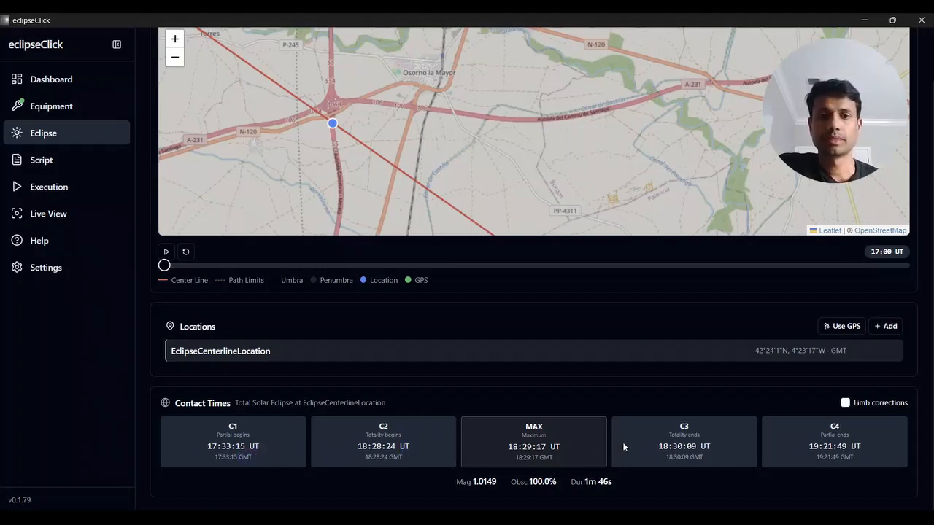
Step: Enable limb corrections for the contact times with the Photospheric 959.98" solar radius and the Geometric limb mode
left_click(844, 405)
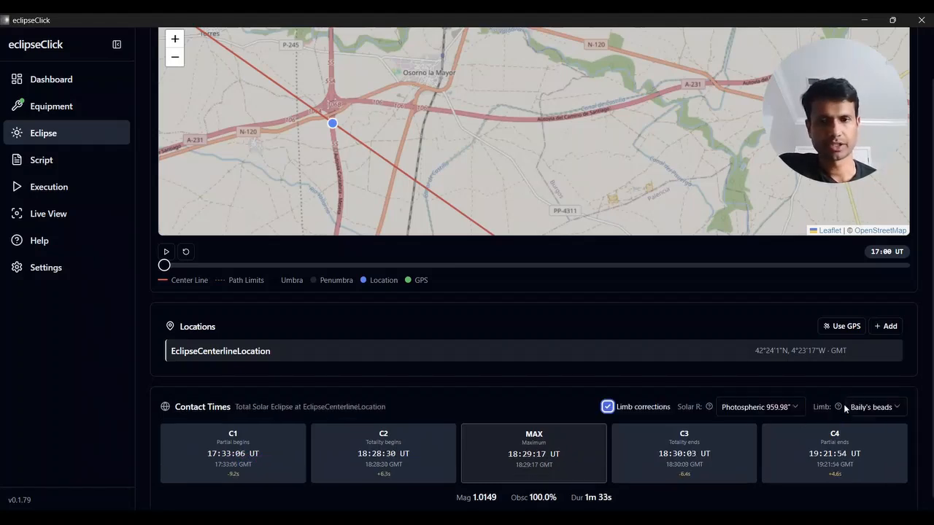
left_click(741, 409)
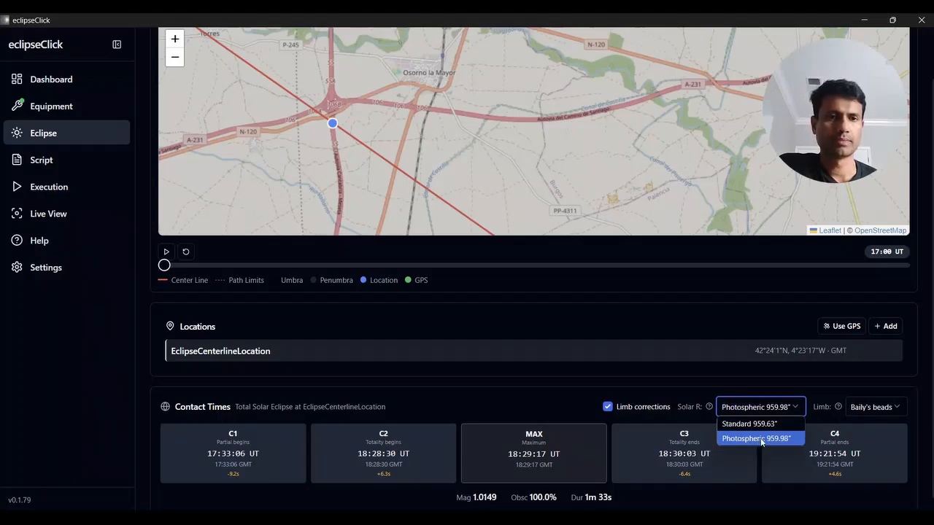
left_click(760, 438)
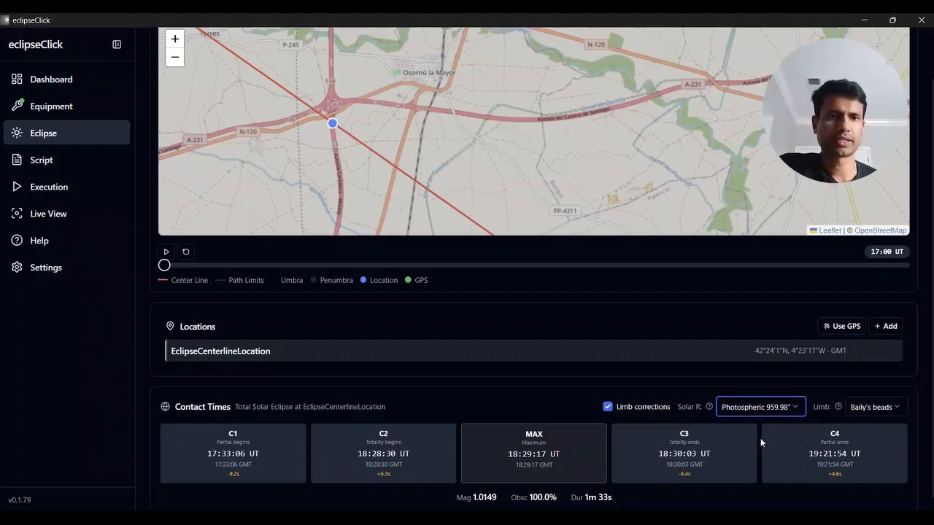
left_click(870, 412)
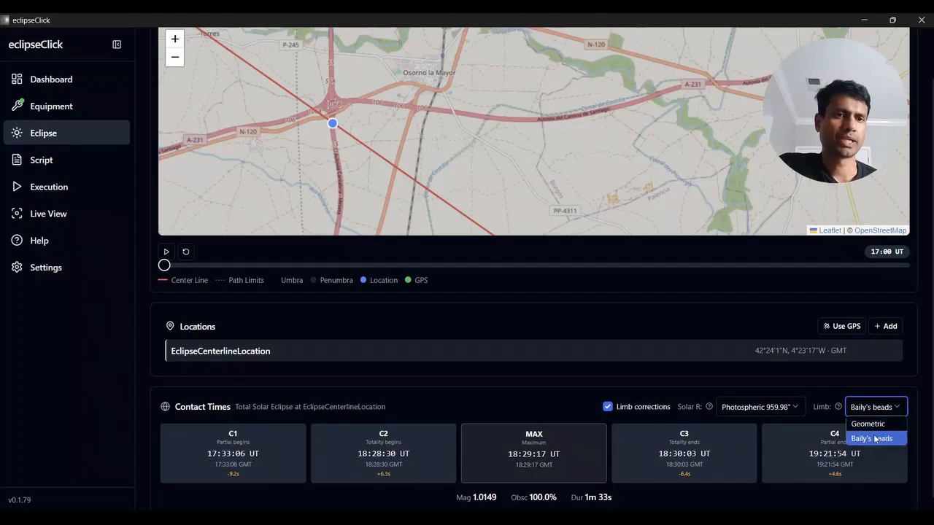
left_click(868, 424)
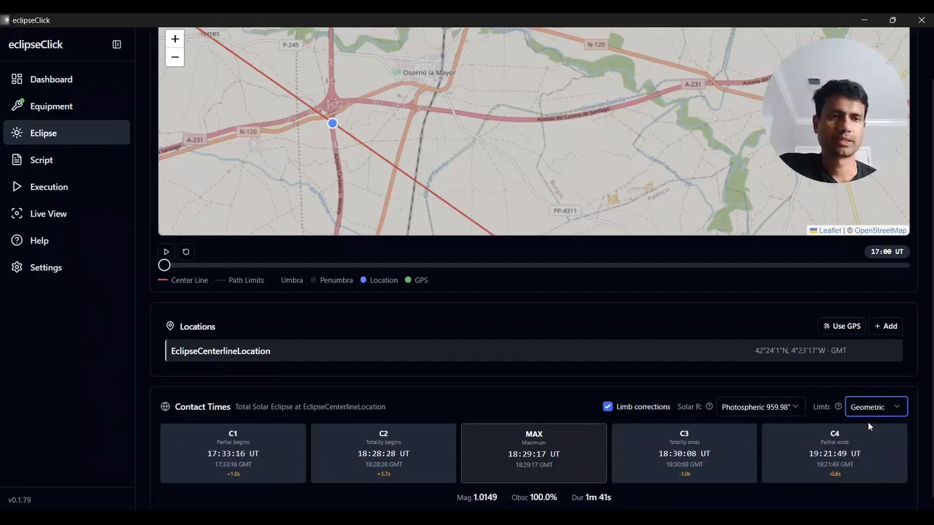
Step: Check the limb correction offsets shown for contacts C1, C2 and C3
mouse_move(839, 408)
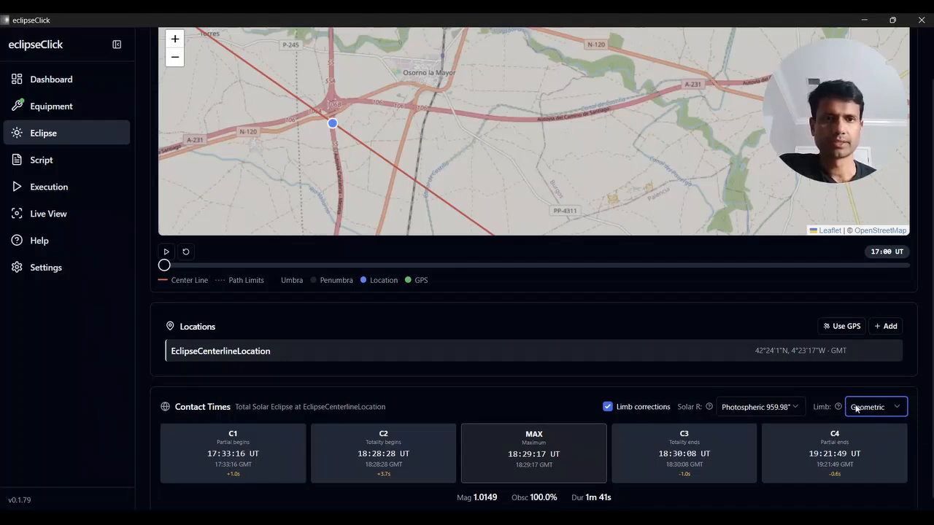
double_click(234, 475)
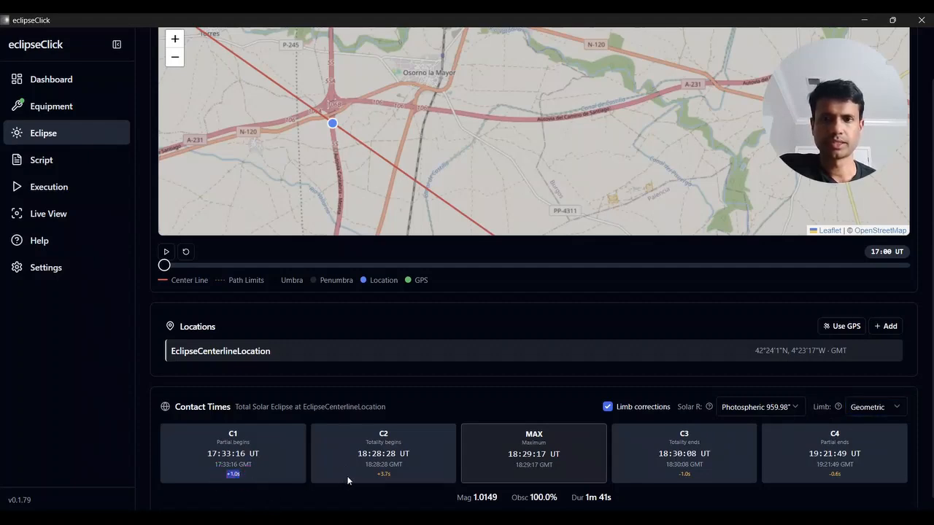
double_click(385, 474)
double_click(684, 475)
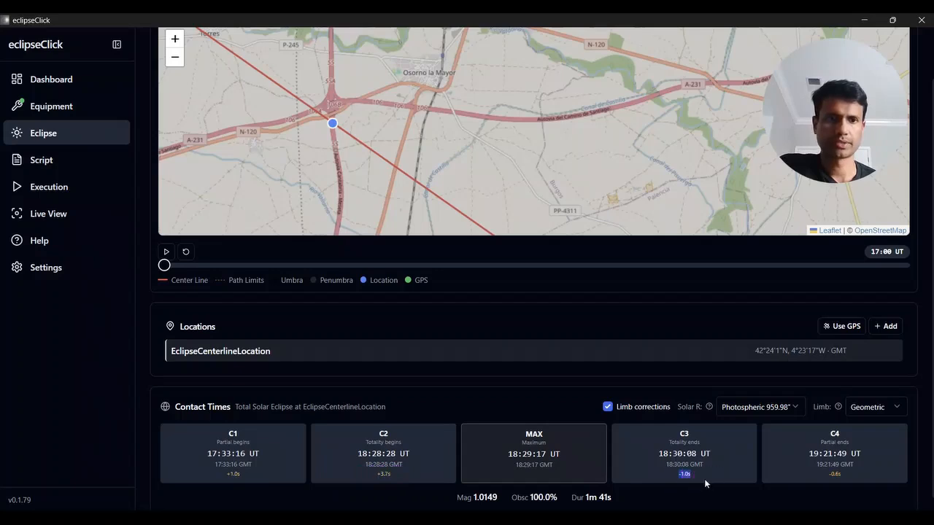
Step: Check the limb correction offset shown for contact C4
double_click(835, 474)
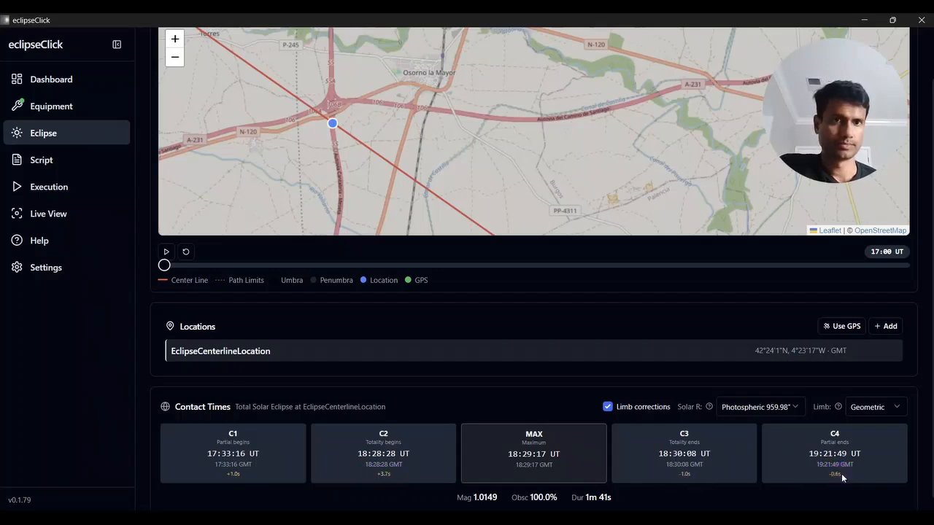
scroll(803, 467, "down", 1)
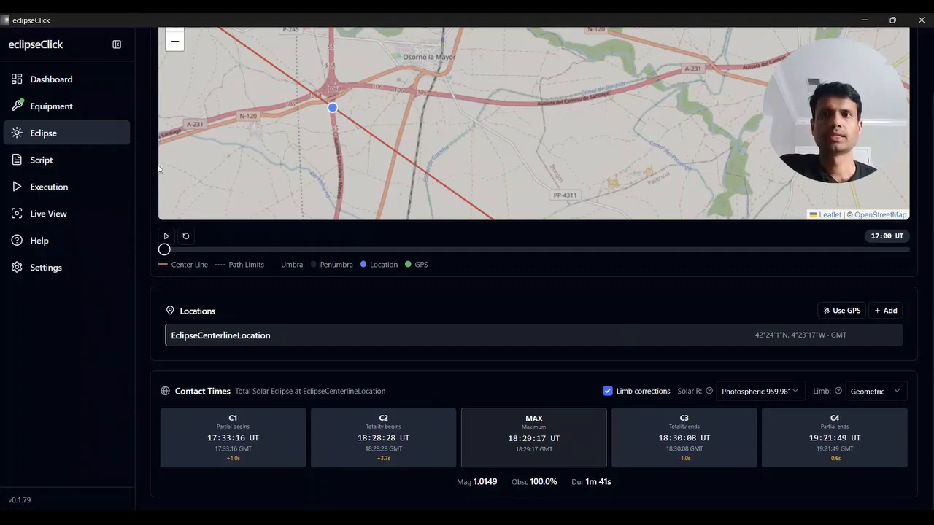
scroll(140, 245, "up", 2)
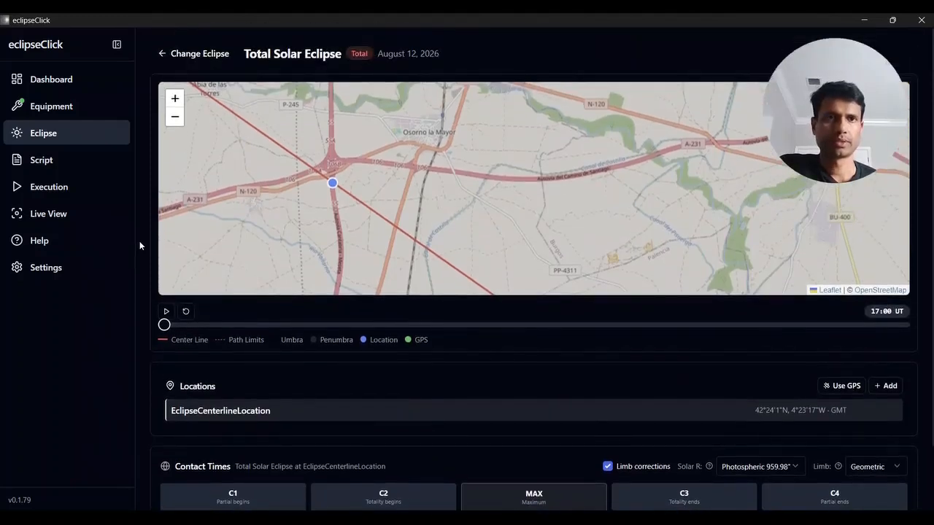
Step: Start the camera live view with Camera 2 — D7200
left_click(65, 215)
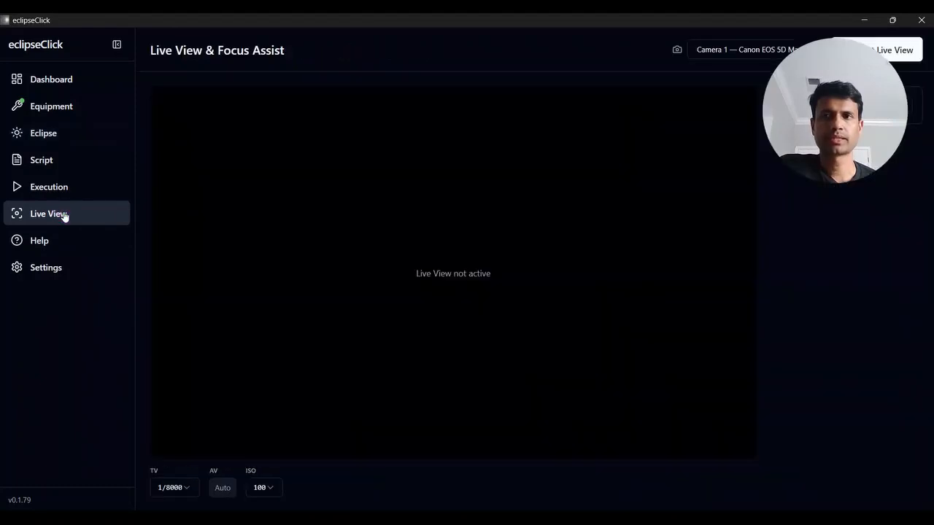
left_click_drag(836, 127, 846, 398)
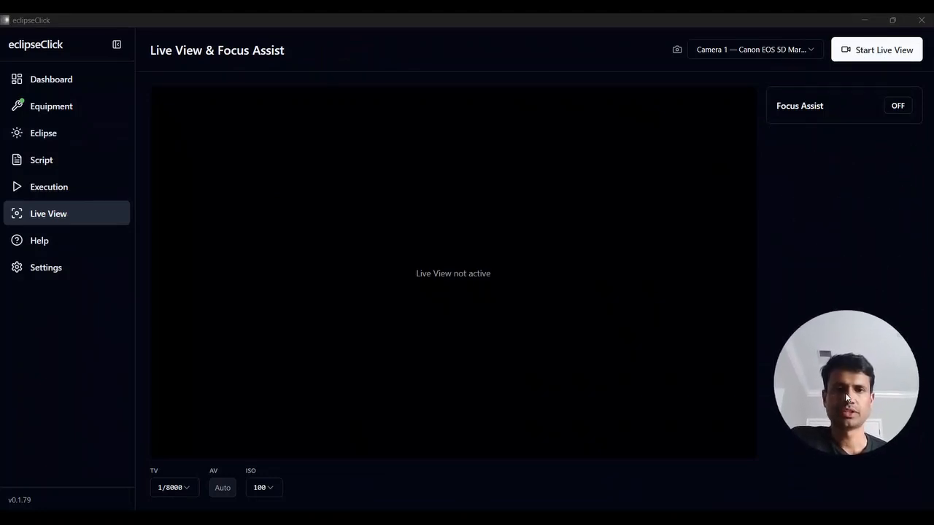
left_click(751, 49)
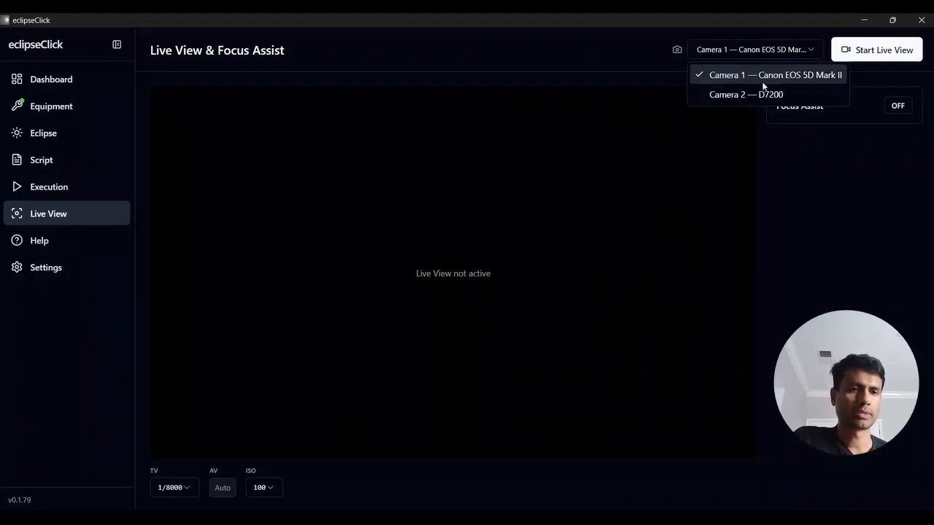
left_click(763, 93)
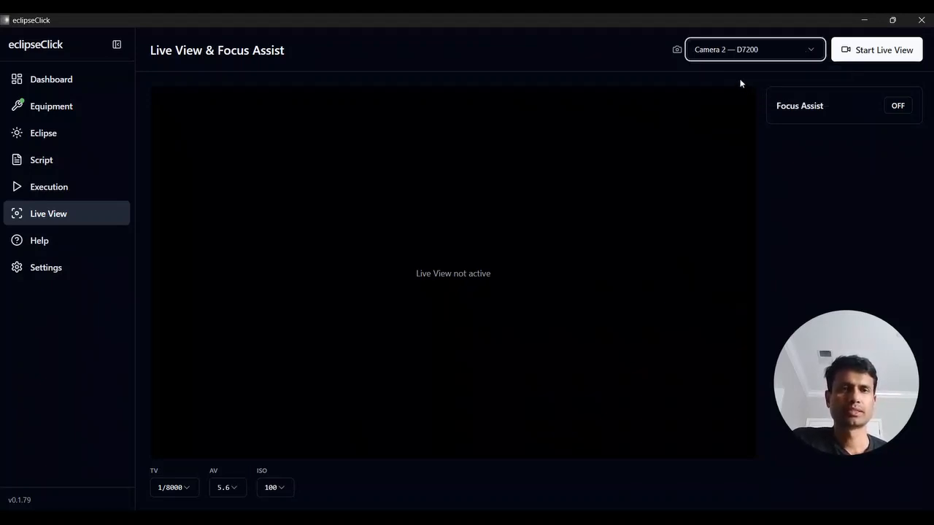
left_click(874, 56)
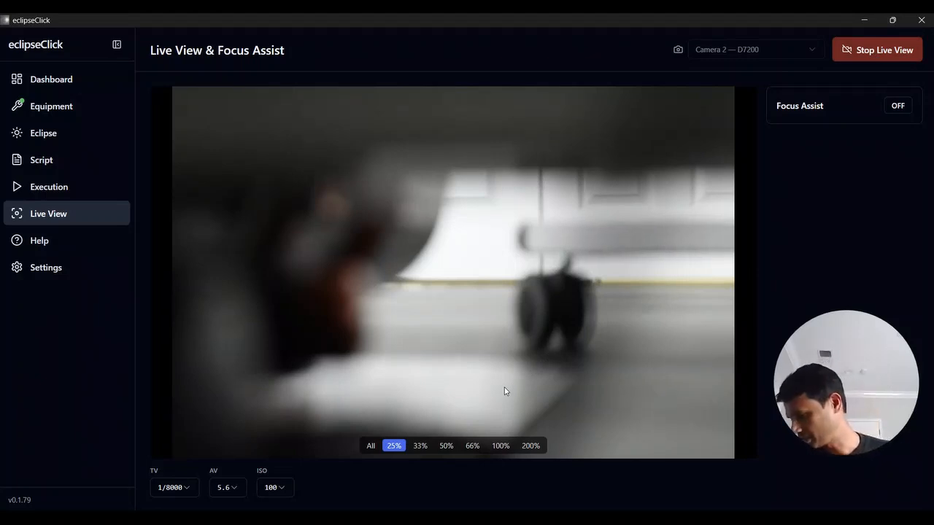
Step: Magnify the live view at 33%, return it to 25%, and turn on Focus Assist
left_click(421, 446)
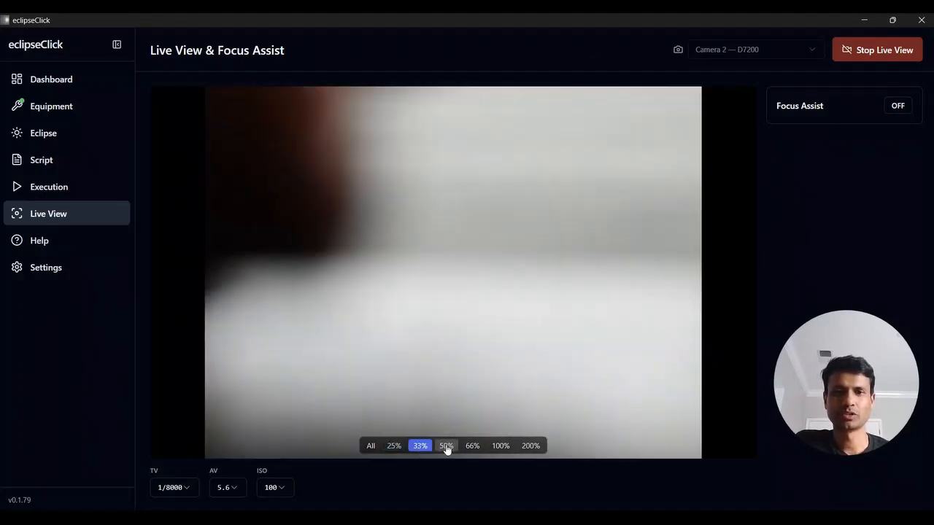
left_click(396, 447)
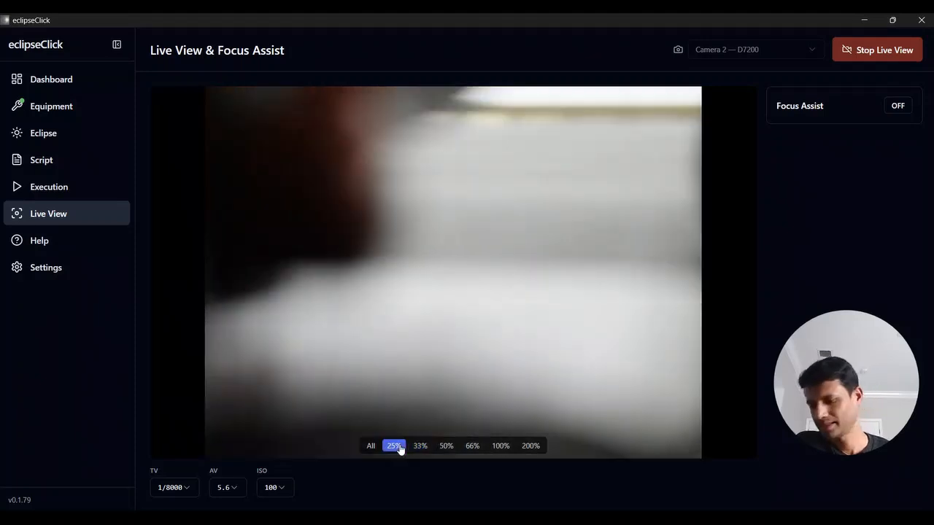
left_click(898, 106)
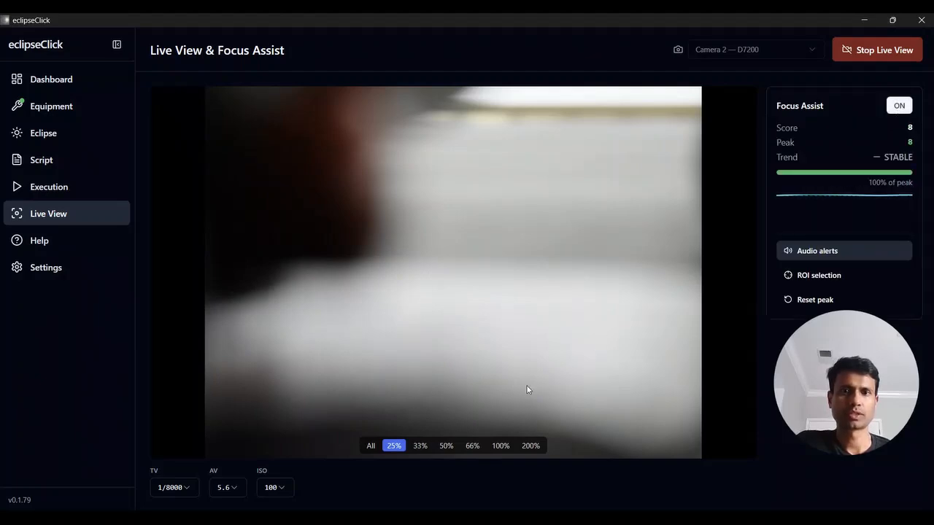
Step: Show the full live view frame with a focus ROI around the caster wheel, and stop the live view
left_click(372, 448)
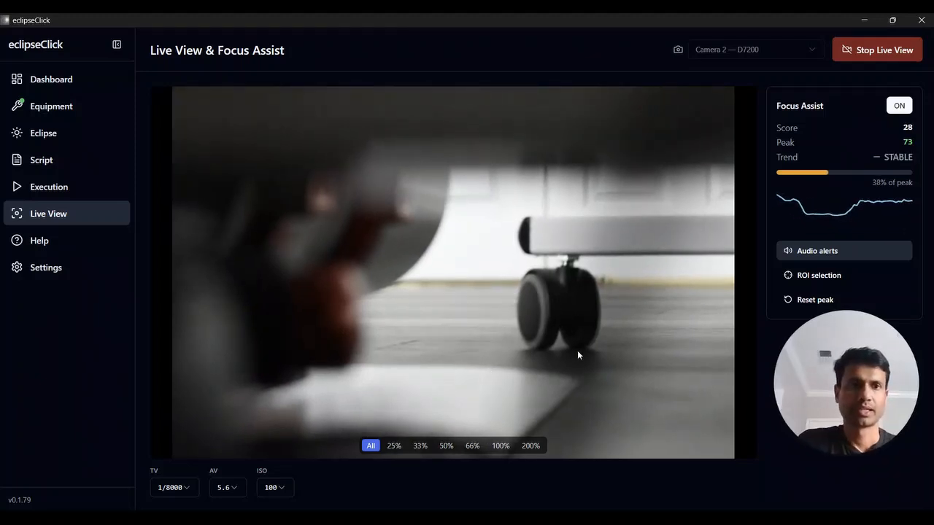
left_click(789, 274)
mouse_move(509, 251)
left_mouse_down()
mouse_move(605, 324)
mouse_move(614, 356)
left_mouse_up()
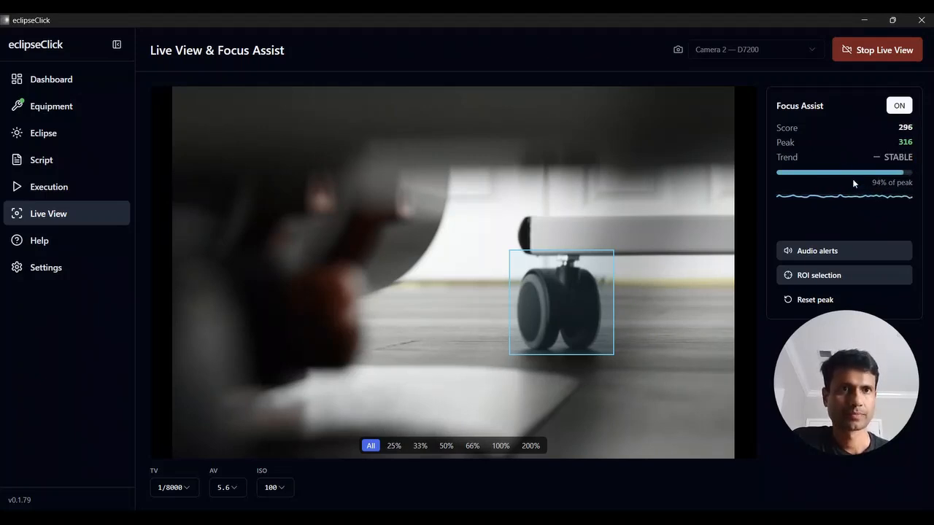
left_click(872, 60)
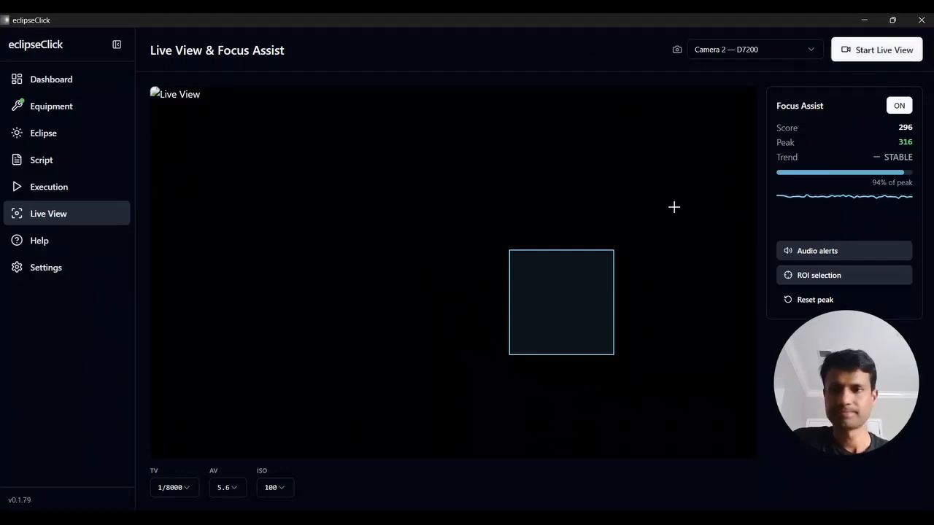
Step: Create a new script with the Script Wizard and confirm the August 12, 2026 Total Solar Eclipse as its event
left_click(47, 158)
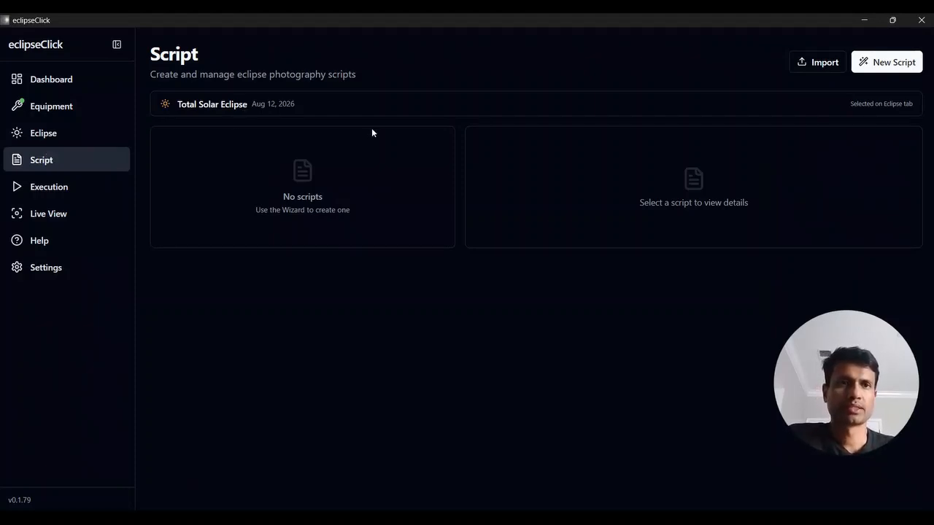
left_click(891, 69)
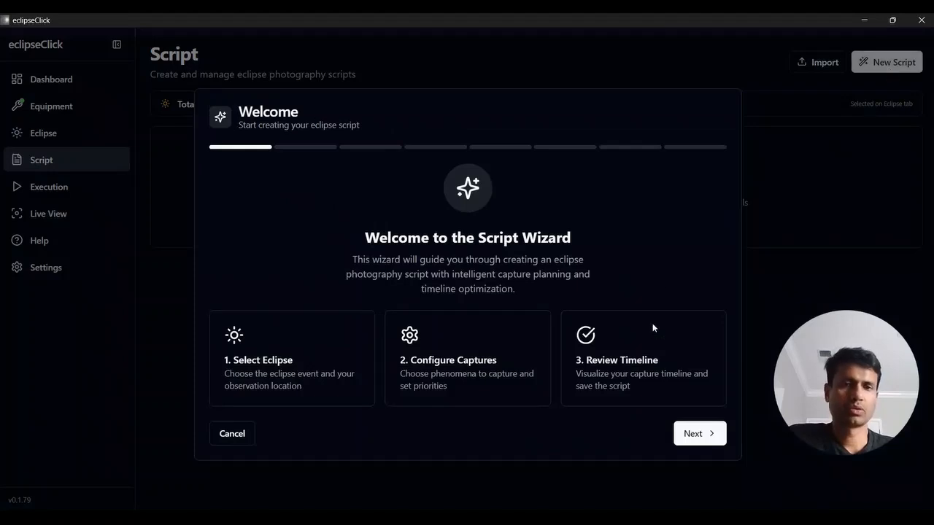
left_click(692, 434)
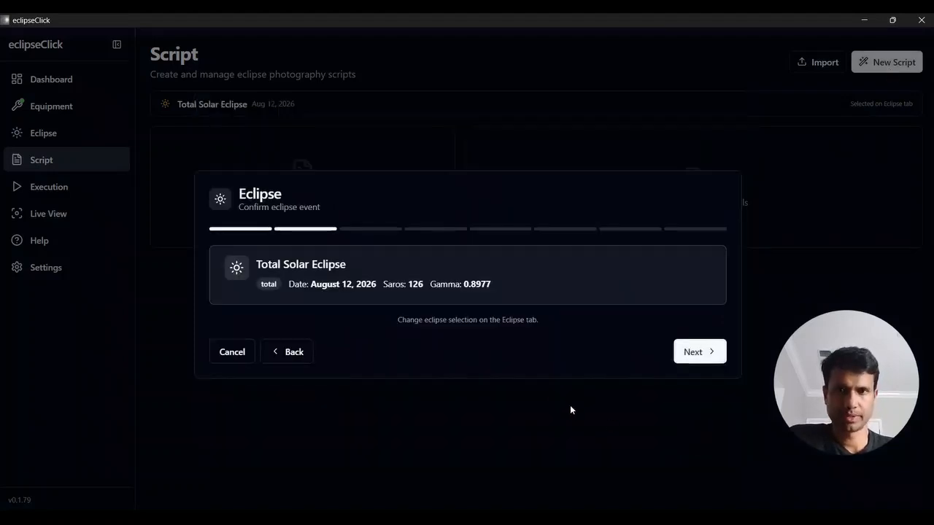
left_click(691, 354)
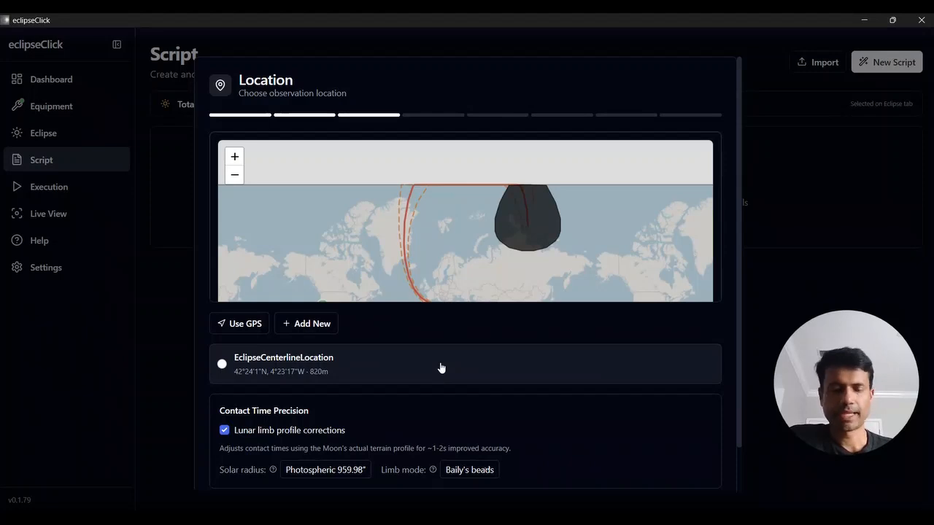
Step: Choose EclipseCenterlineLocation as the script's observation location, check it on the map, and accept the lunar limb profile corrections
scroll(456, 305, "down", 1)
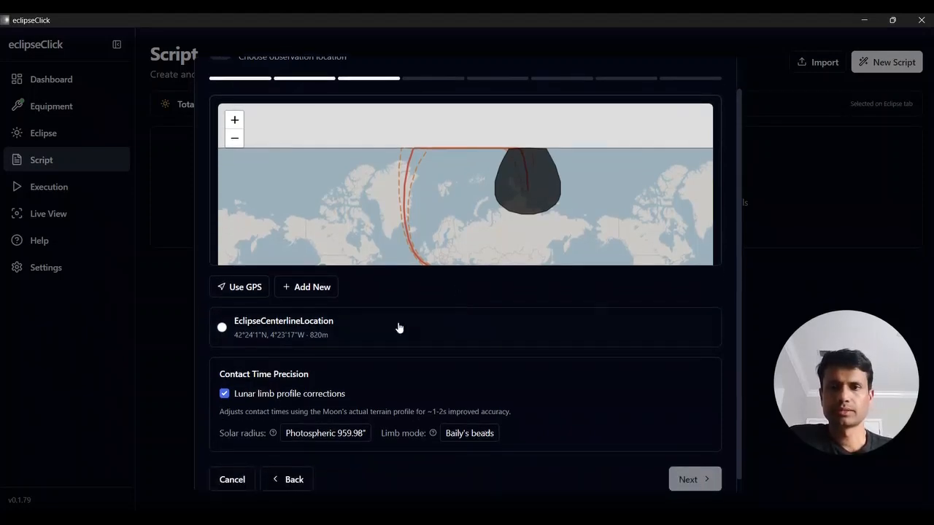
left_click(344, 335)
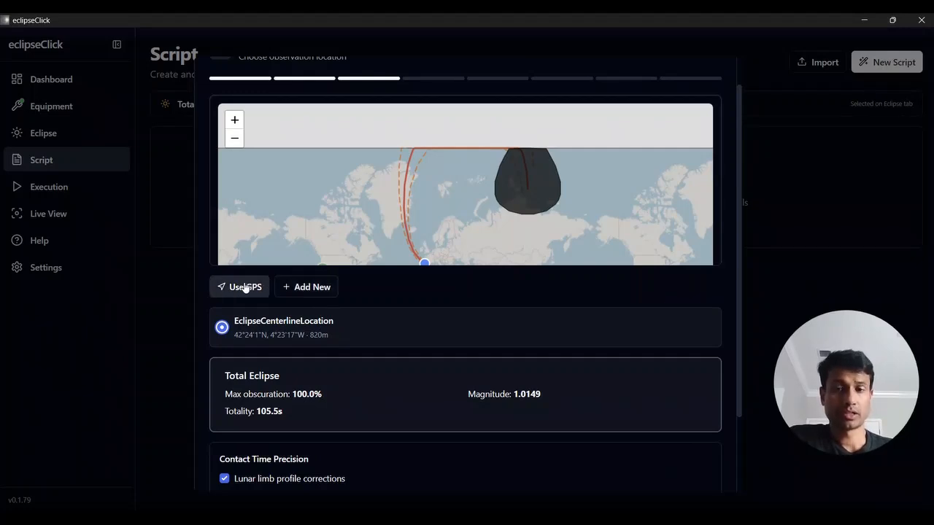
mouse_move(406, 247)
left_mouse_down()
mouse_move(407, 200)
mouse_move(394, 242)
mouse_move(381, 211)
mouse_move(385, 217)
left_mouse_up()
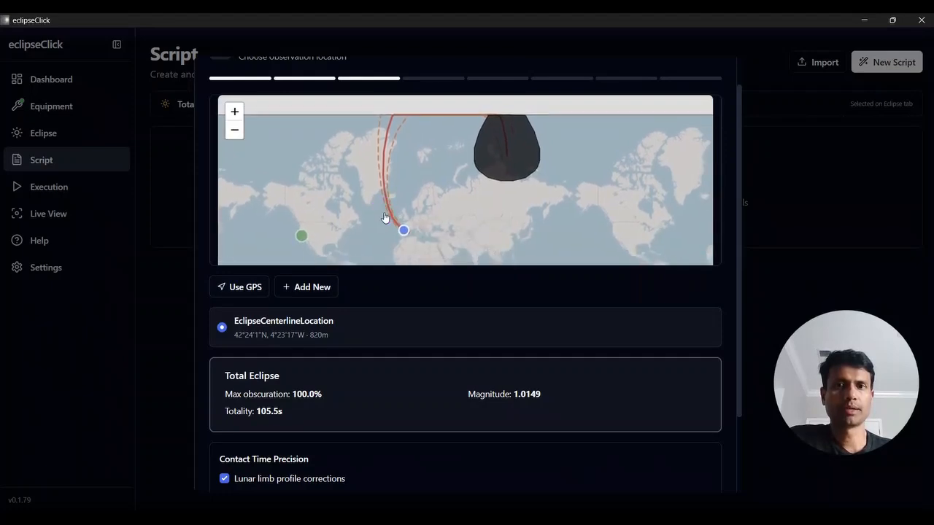
scroll(417, 235, "up", 3)
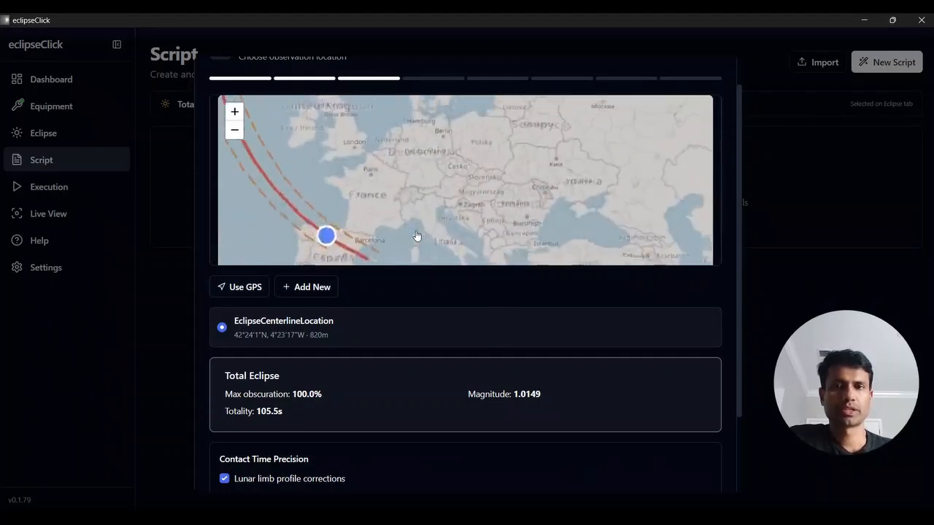
scroll(417, 236, "up", 1)
left_click_drag(299, 236, 378, 175)
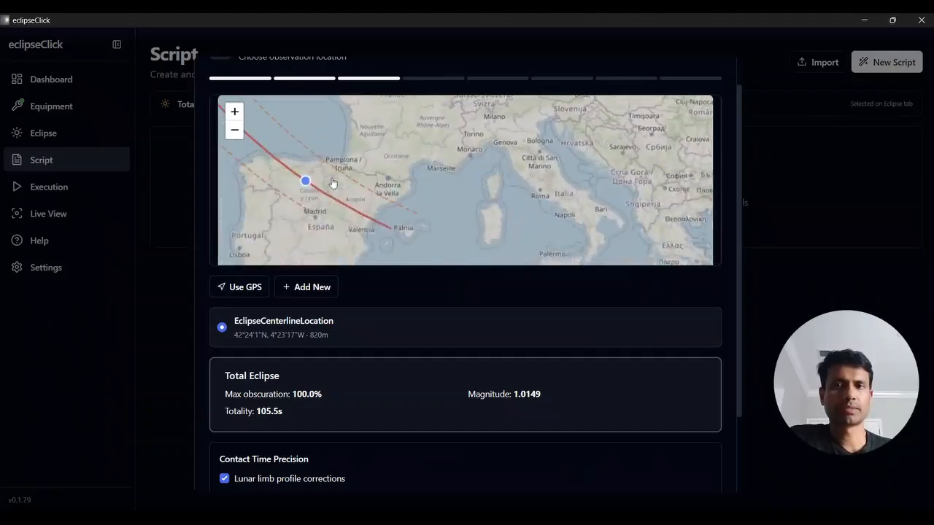
scroll(329, 184, "up", 1)
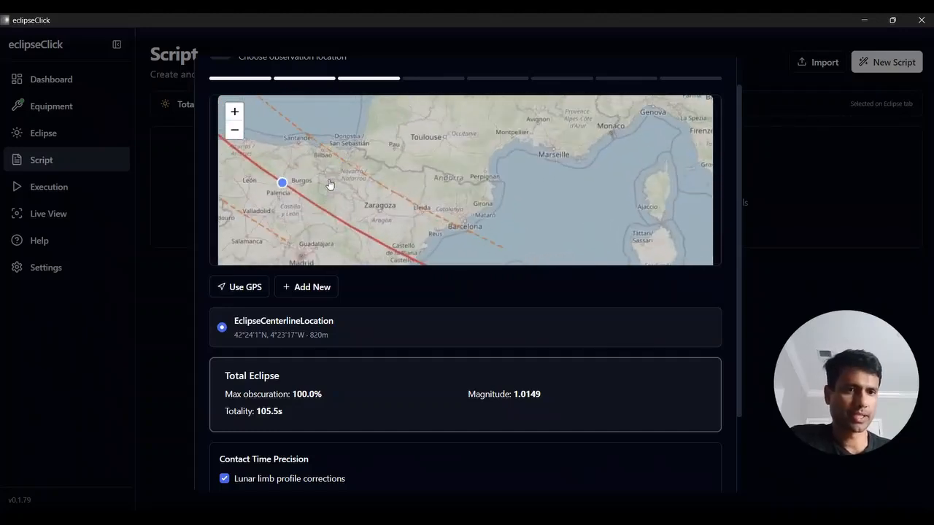
left_click(361, 335)
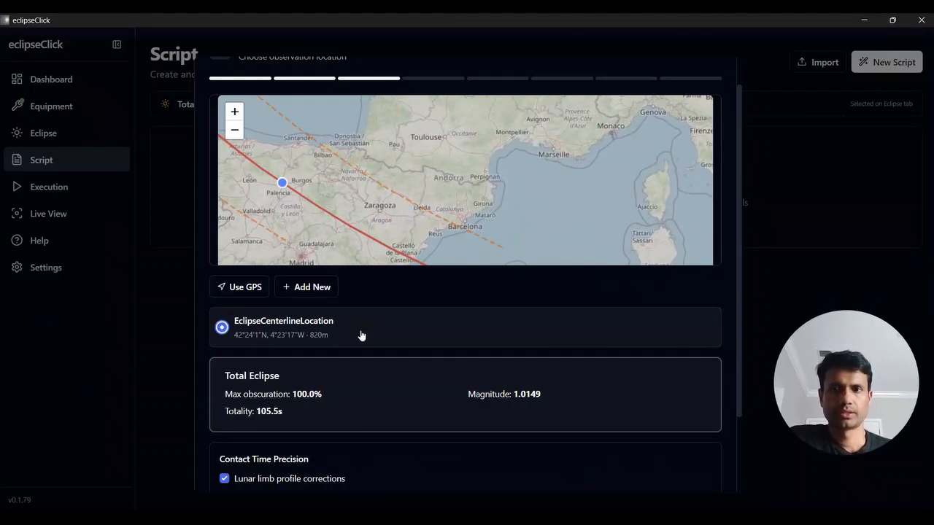
scroll(361, 335, "down", 2)
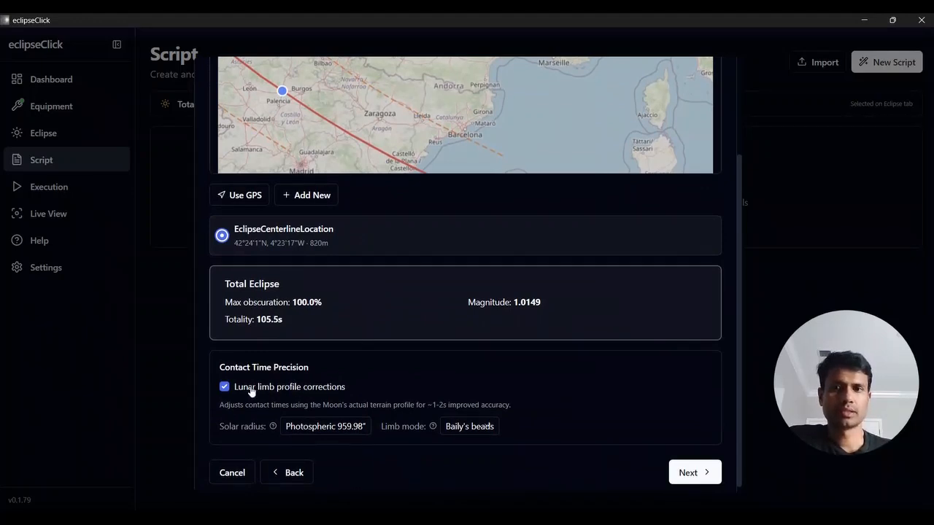
left_click(689, 472)
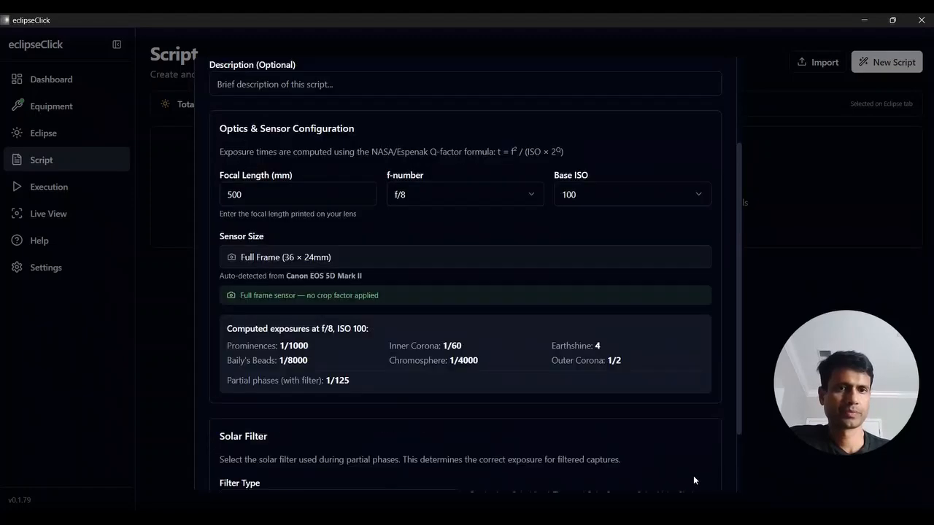
Step: Name the script TestScript and give it the description "Brief description"
scroll(347, 249, "up", 3)
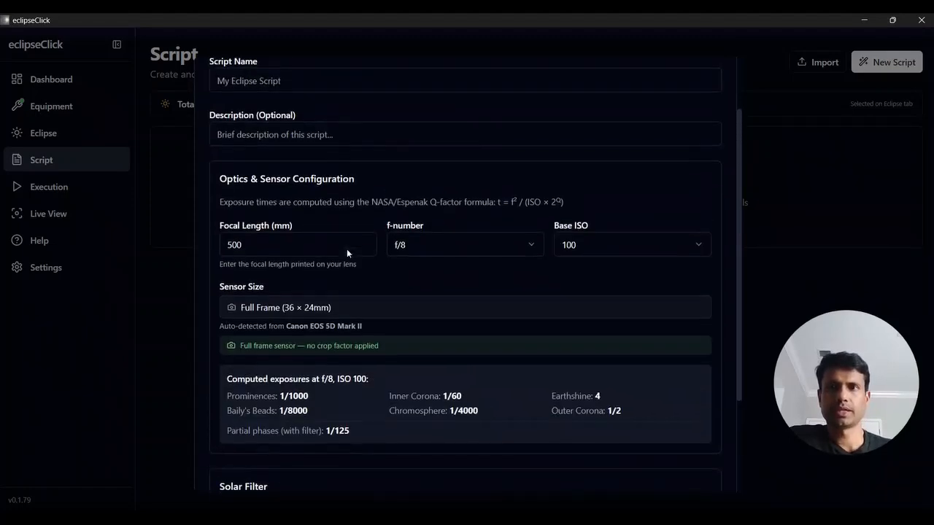
left_click(274, 151)
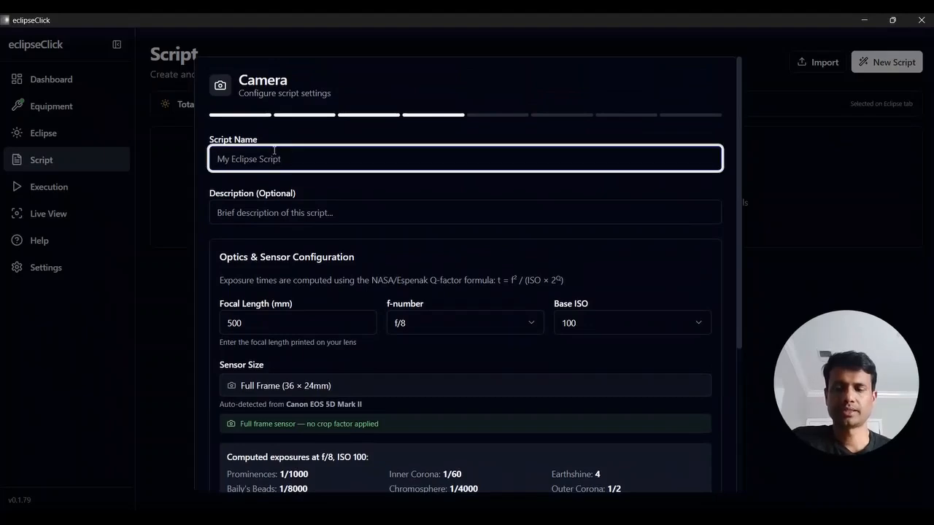
type("TestScript")
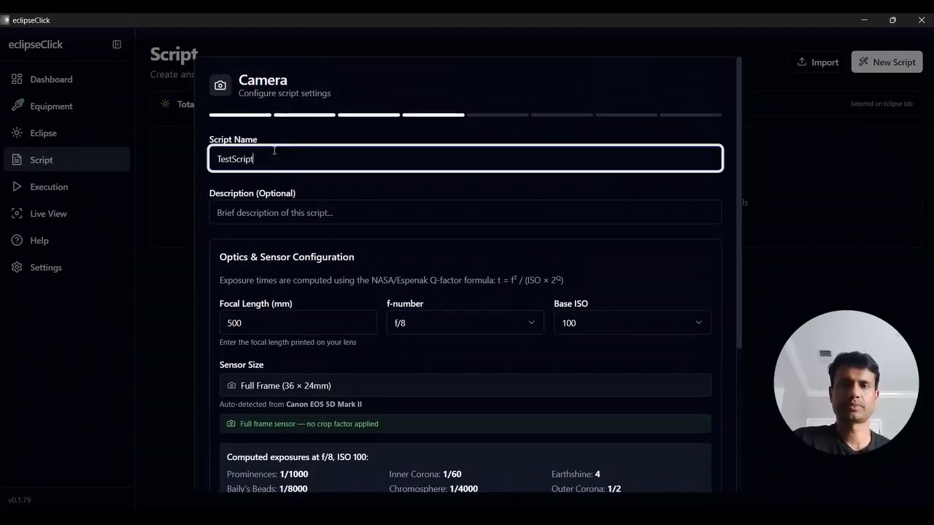
left_click(300, 214)
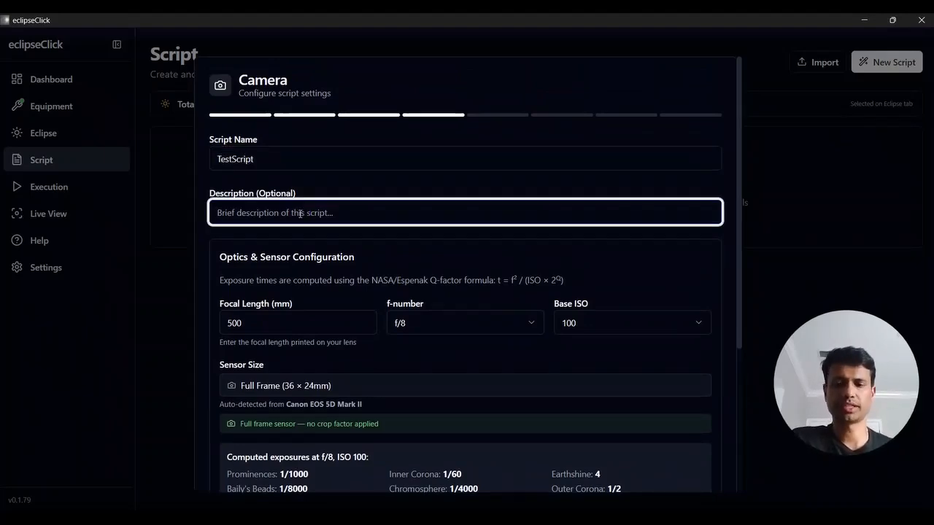
type("Brief description")
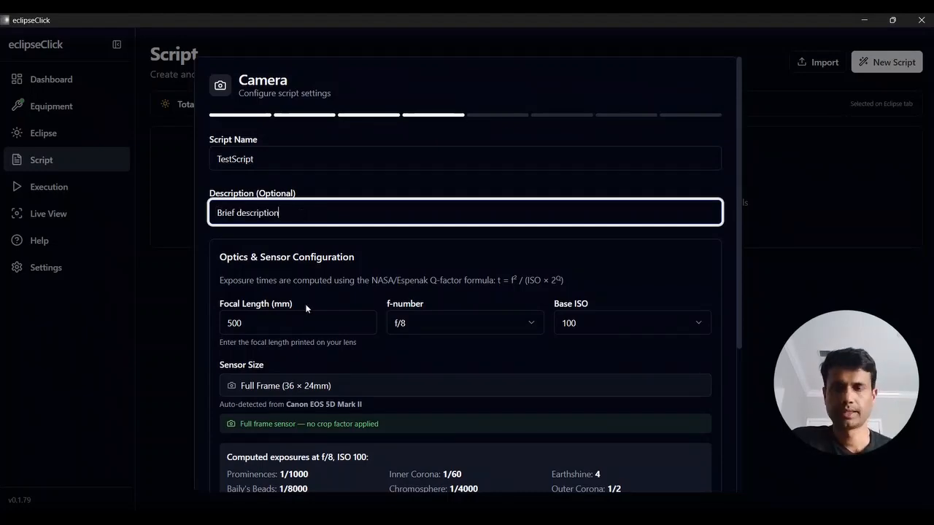
Step: Set the script's optics to a focal length of 400 mm and an f-number of f/5.6
left_click_drag(248, 324, 223, 328)
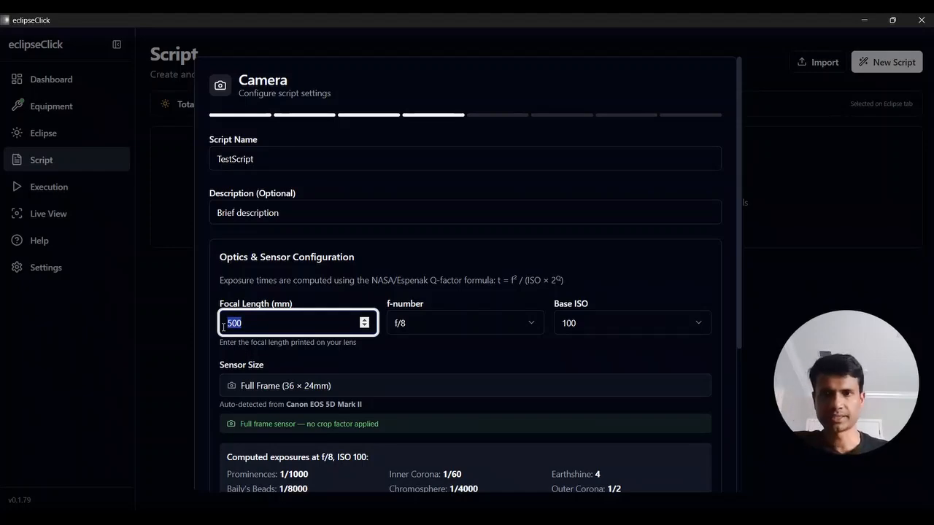
type("400")
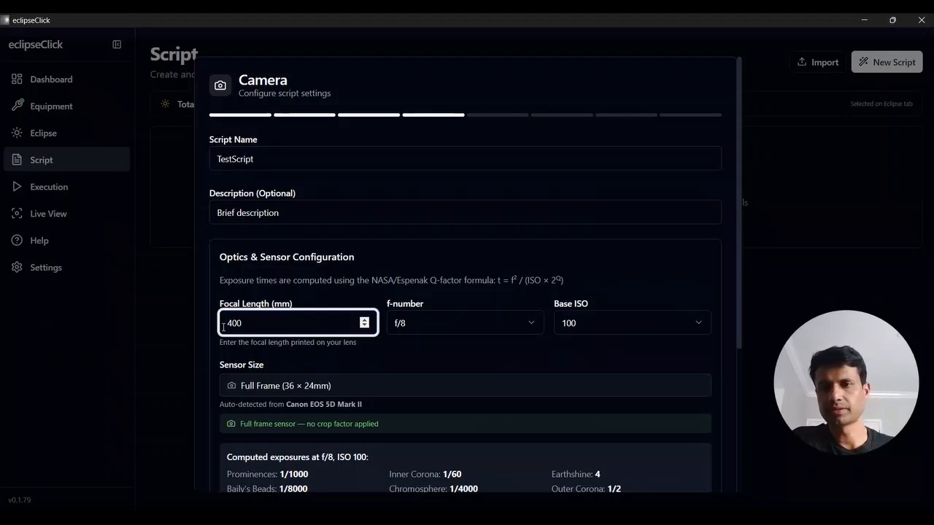
left_click(462, 333)
left_click(455, 388)
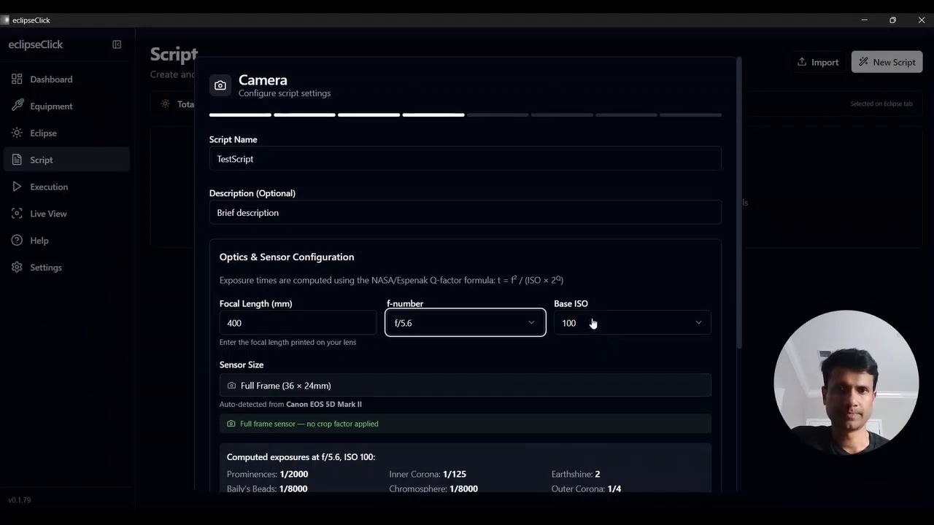
Step: Review the auto-detected sensor size and the computed exposures for the totality phenomena and the filtered partial phases
scroll(576, 349, "down", 2)
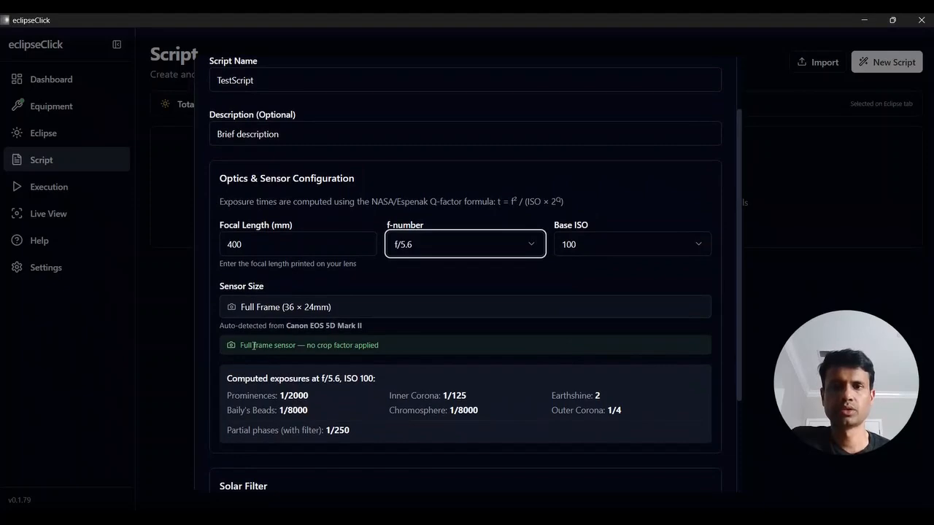
left_click_drag(244, 346, 370, 347)
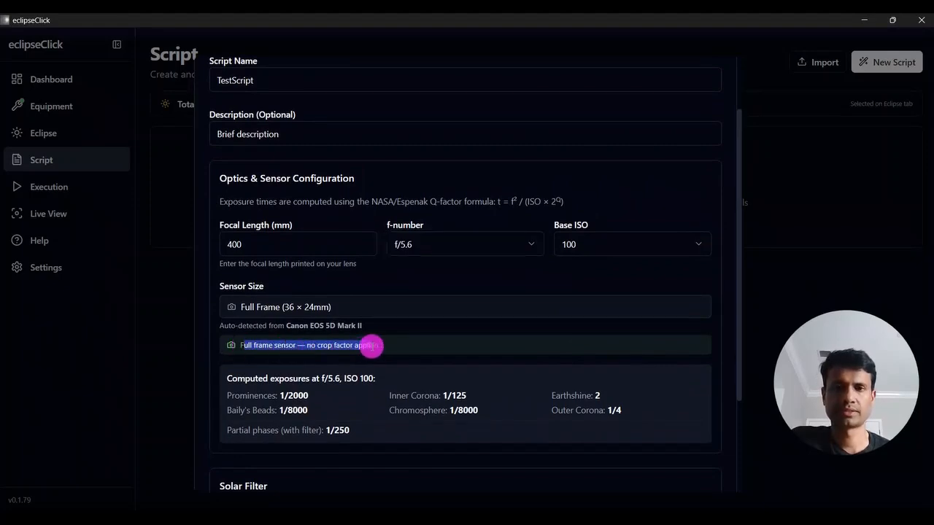
left_click(383, 345)
scroll(383, 345, "down", 2)
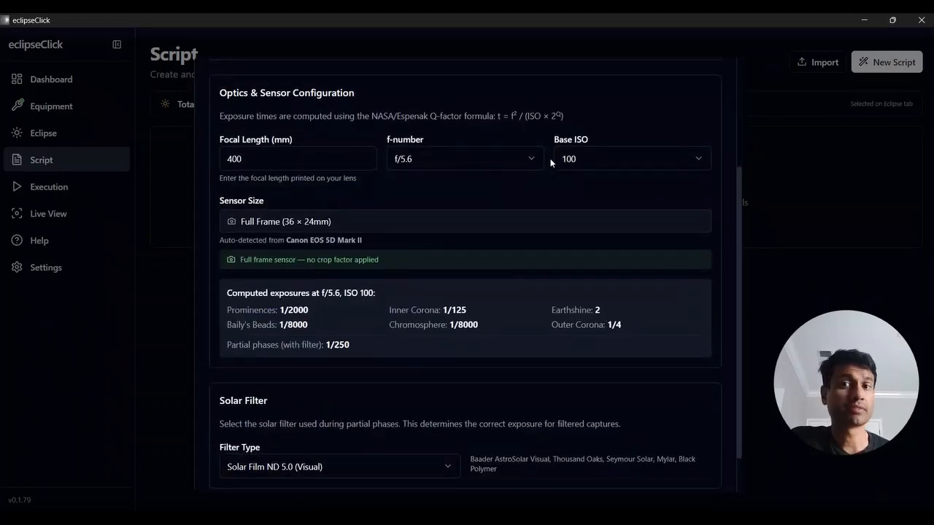
left_click_drag(245, 304, 670, 324)
left_click(669, 325)
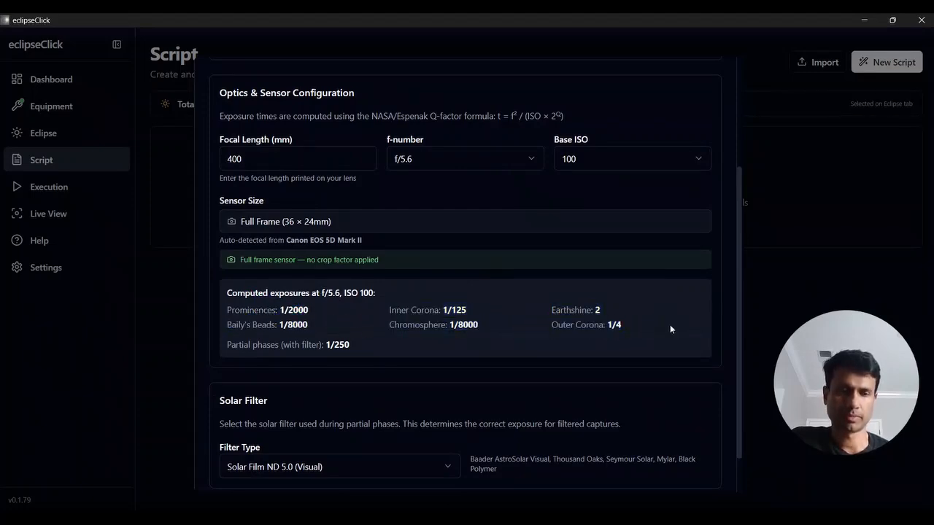
left_click_drag(266, 310, 316, 326)
left_click(316, 318)
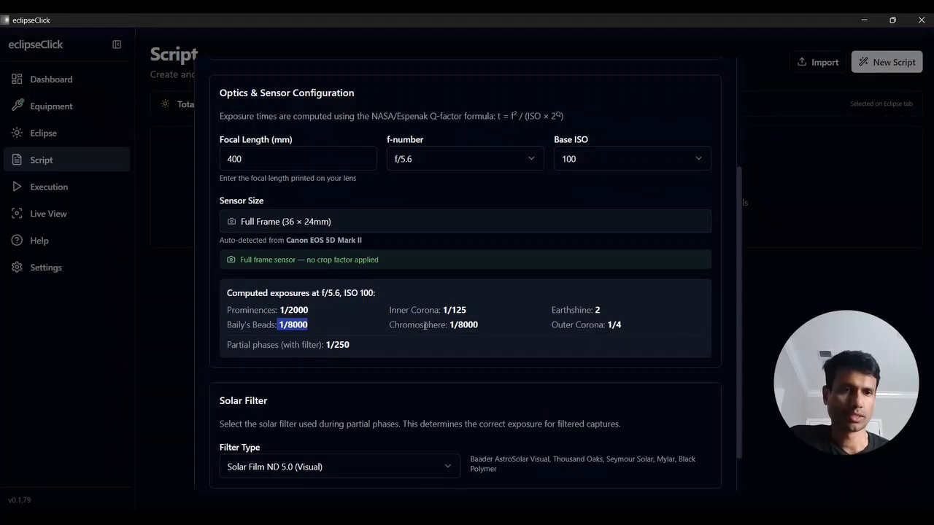
left_click(305, 319)
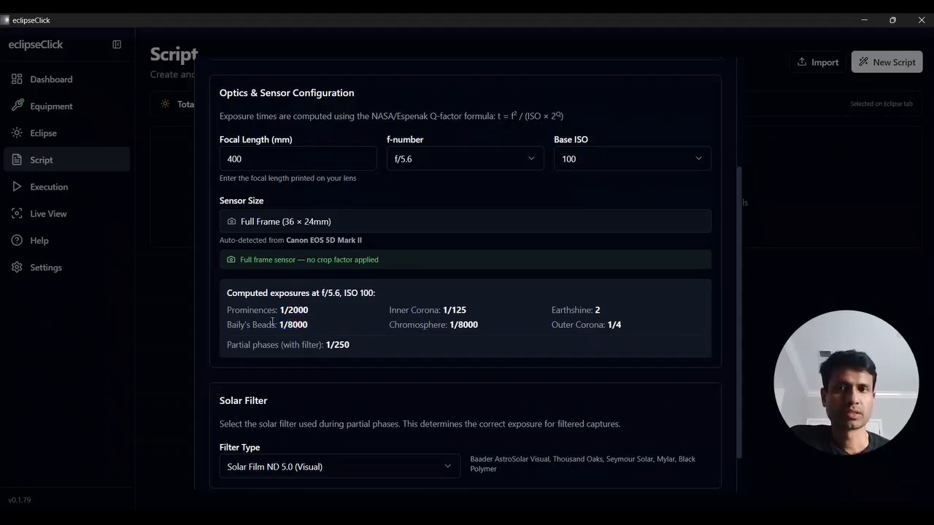
left_click(271, 322)
left_click_drag(271, 322, 635, 326)
left_click(635, 325)
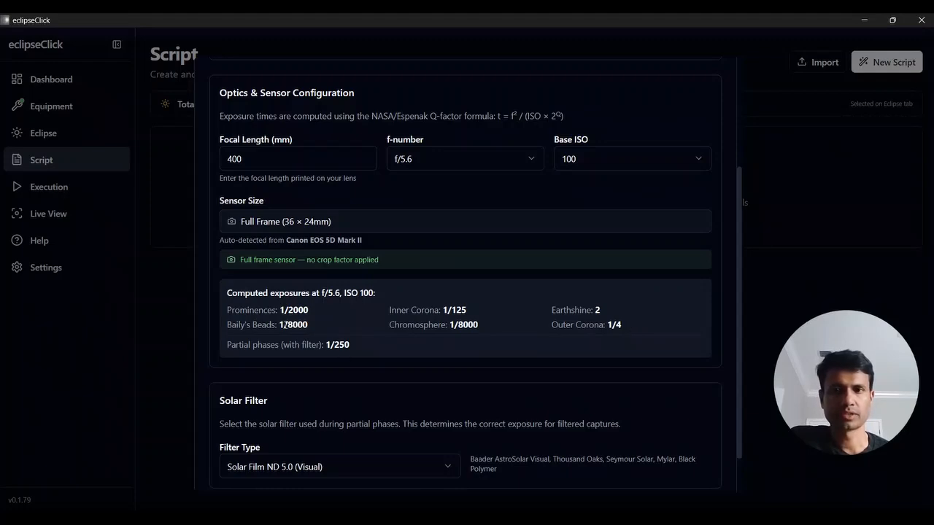
left_click_drag(281, 325, 318, 328)
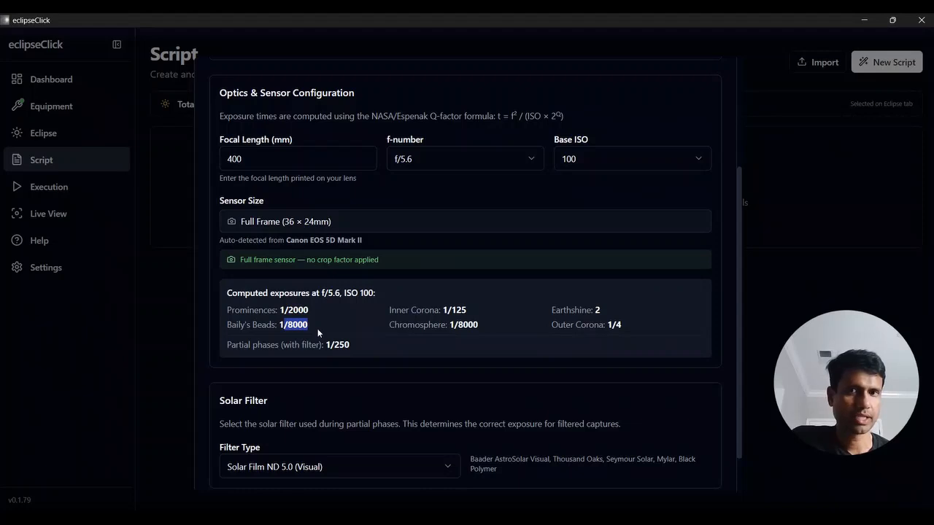
left_click(318, 334)
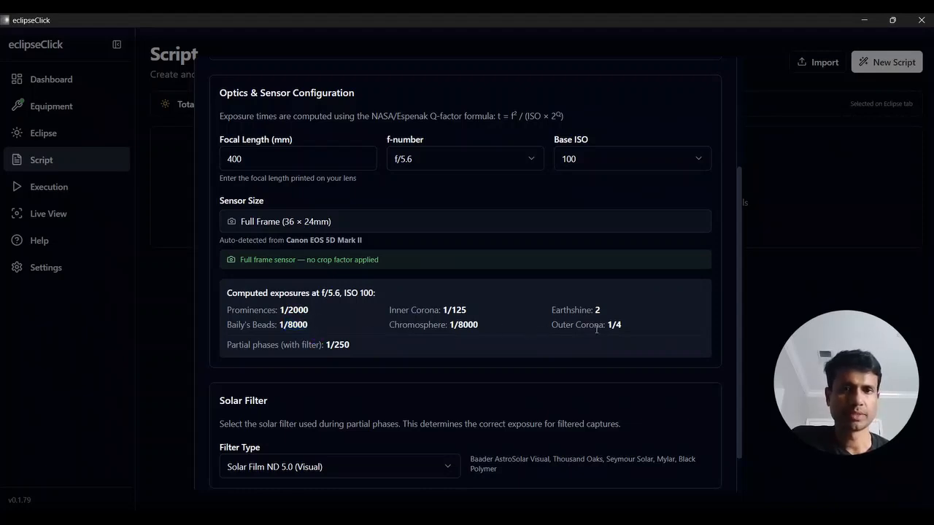
left_click_drag(223, 345, 355, 351)
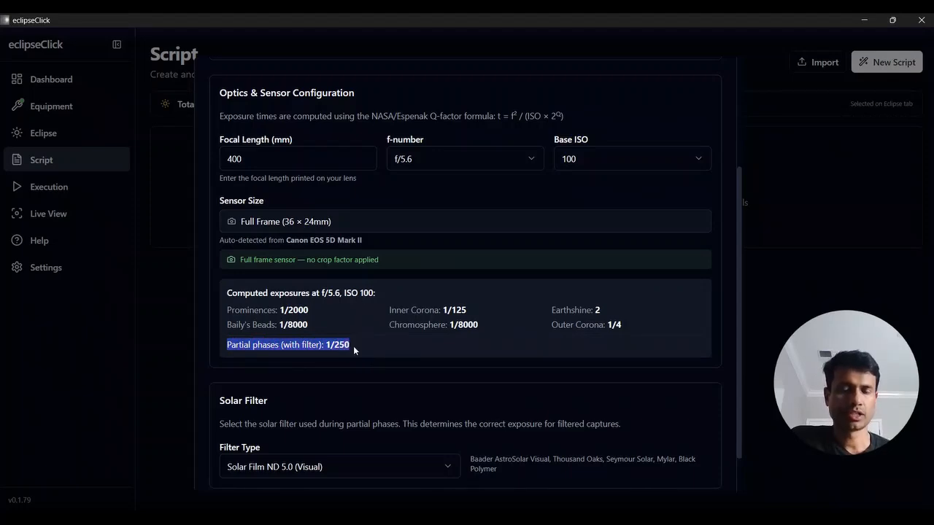
left_click(353, 349)
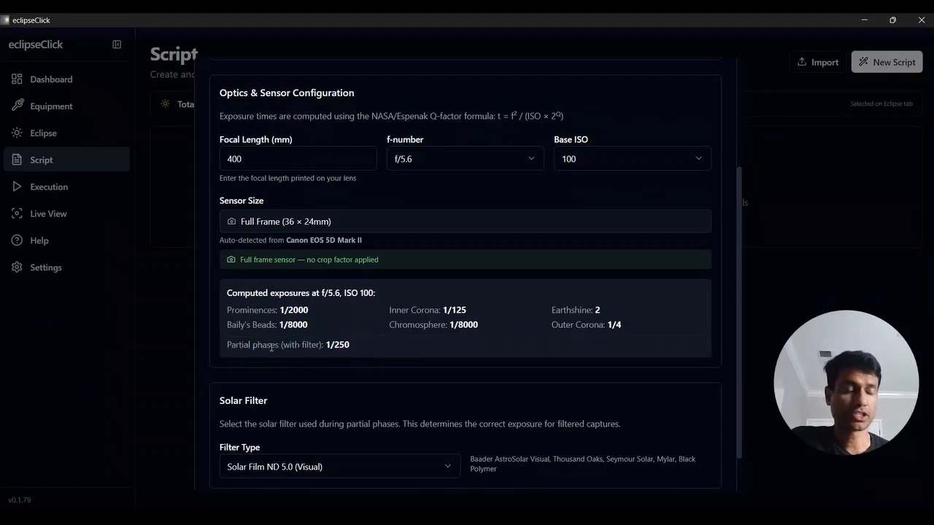
left_click_drag(274, 346, 352, 347)
left_click(353, 347)
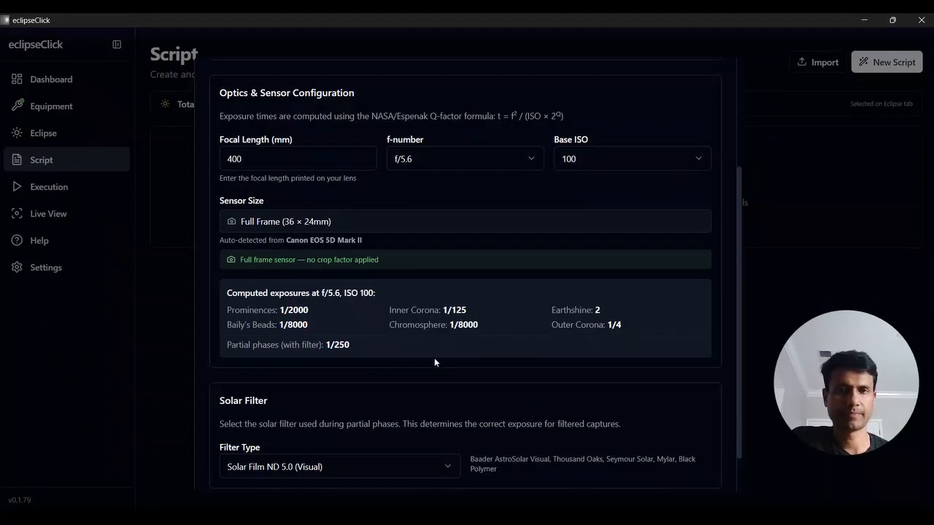
Step: Choose Solar Film ND 5.0 (Visual) as the solar filter type and proceed to the camera connection settings
scroll(434, 362, "down", 1)
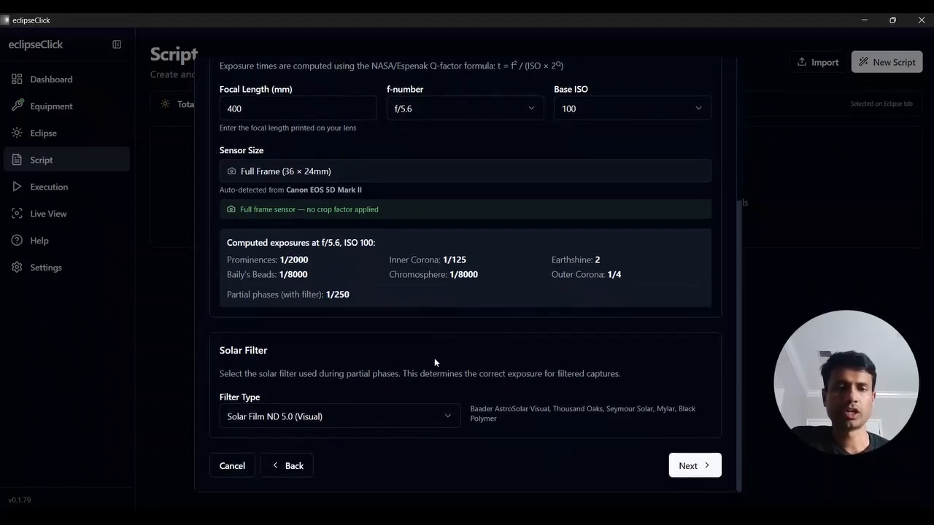
scroll(434, 363, "up", 1)
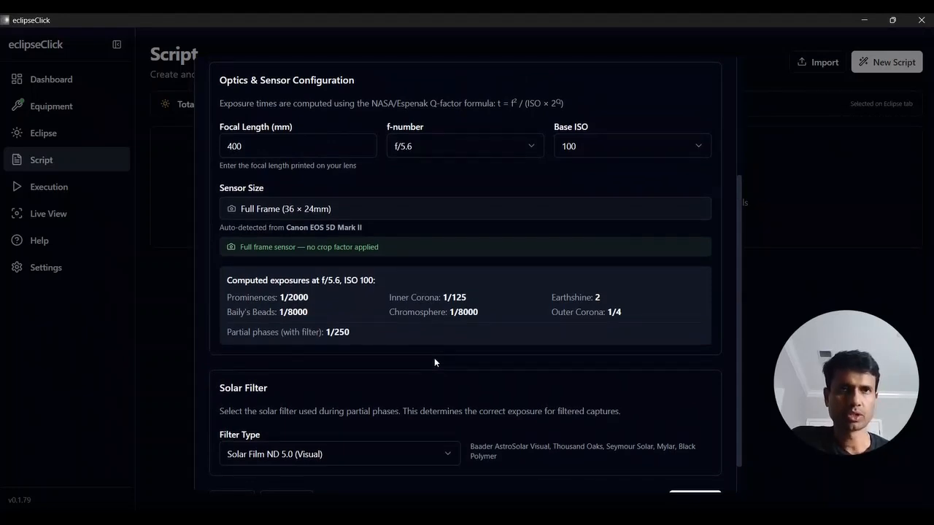
scroll(435, 362, "down", 1)
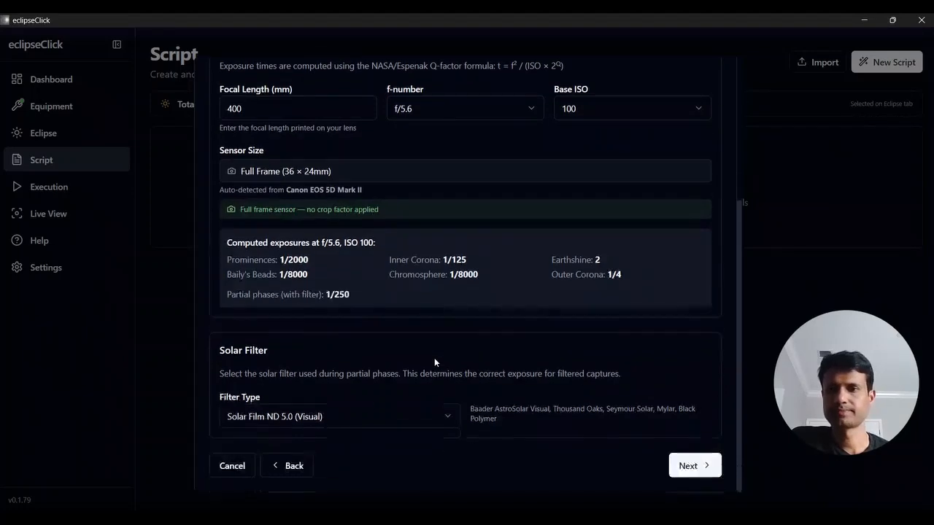
left_click(447, 419)
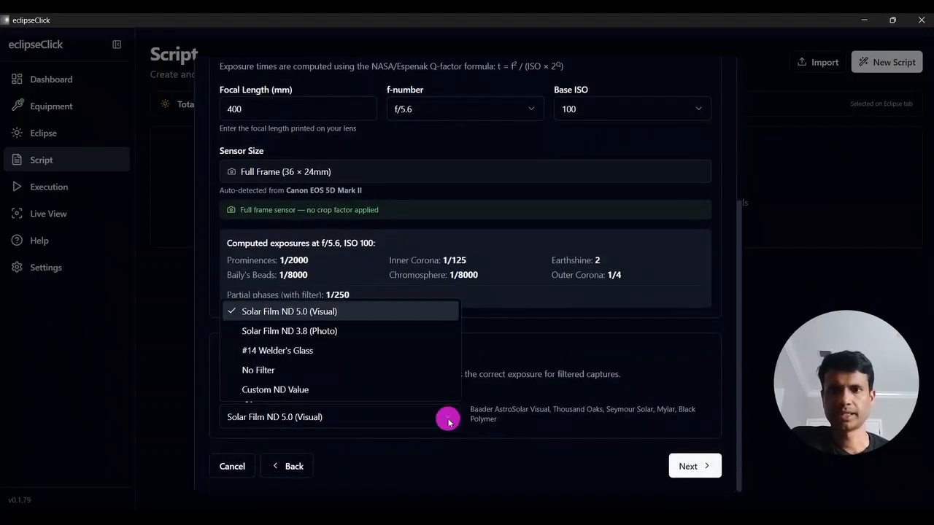
left_click(369, 313)
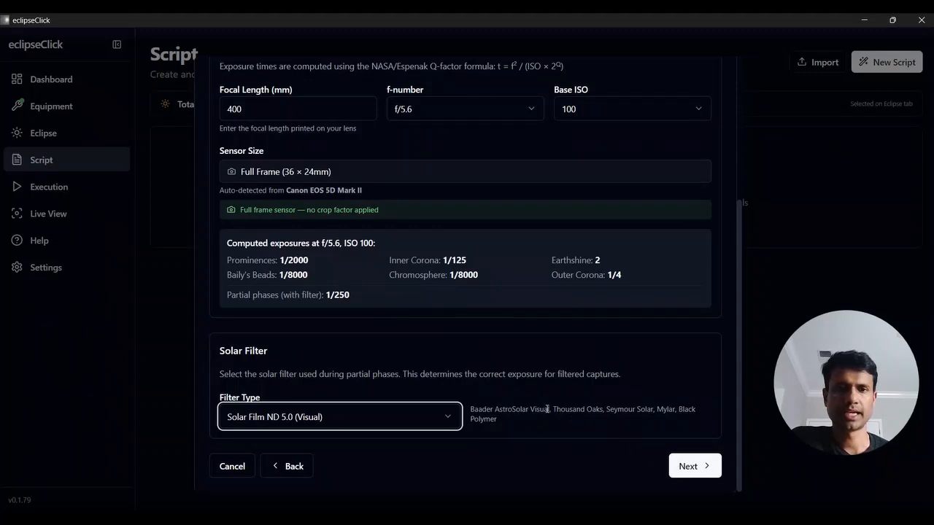
left_click(684, 467)
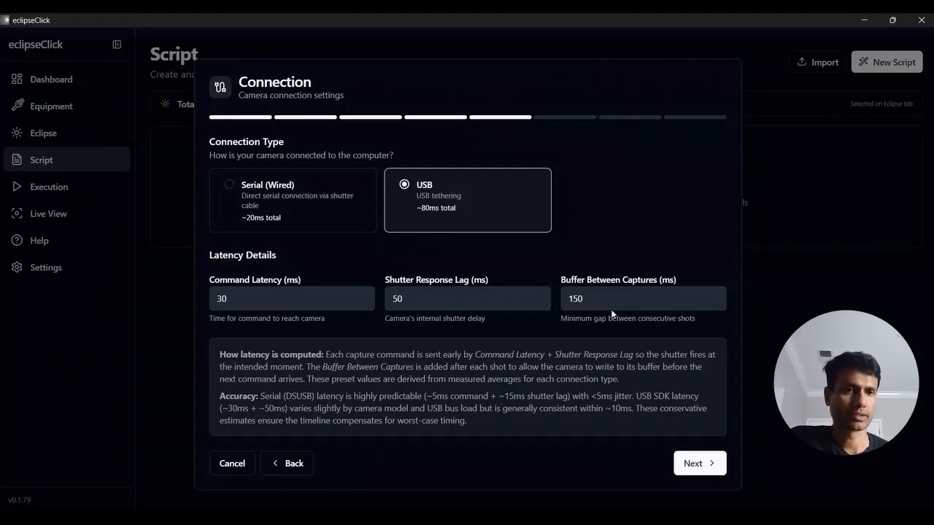
Step: Select Serial (Wired) as the camera connection type, proceed to the capture settings, and check the camera burst rate
left_click(338, 199)
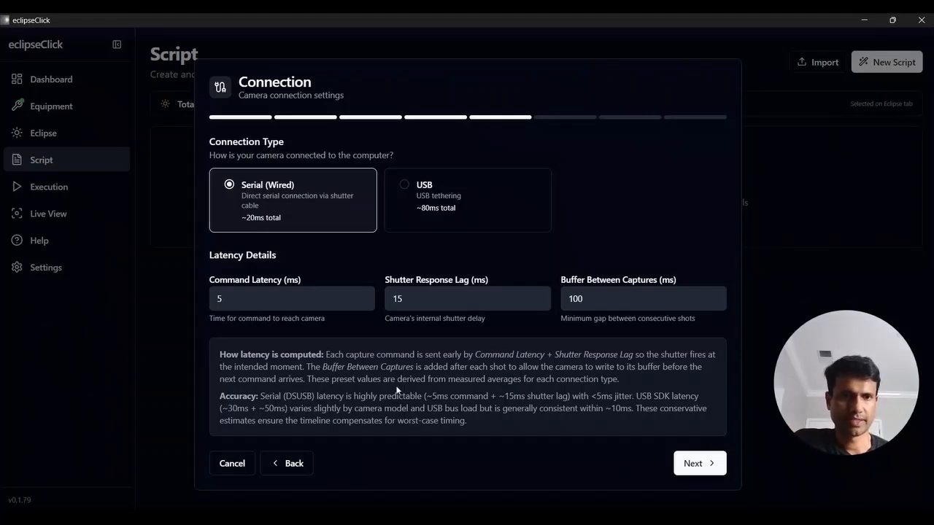
left_click(698, 464)
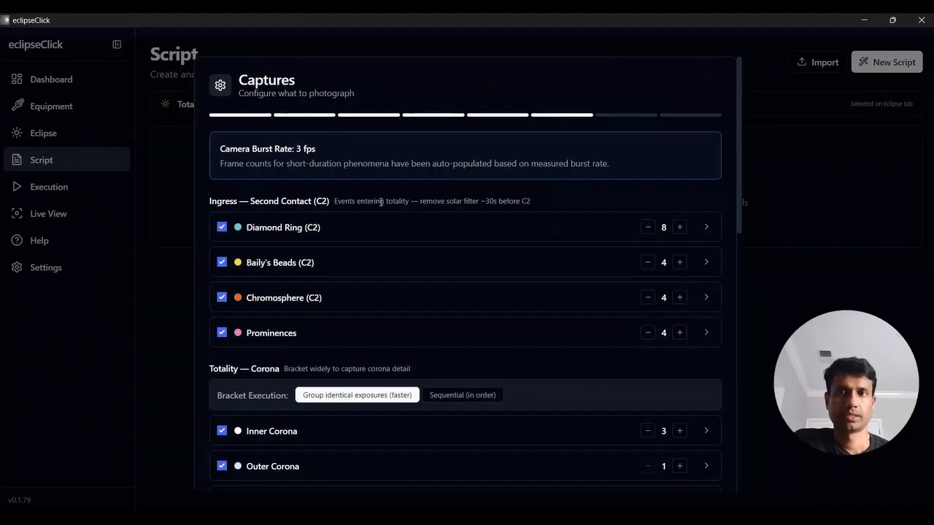
scroll(381, 202, "down", 1)
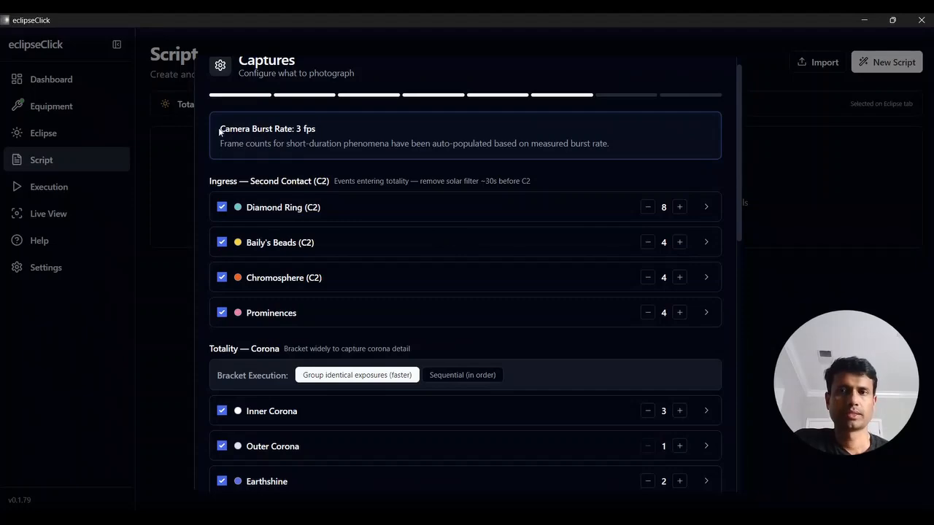
left_click_drag(219, 129, 321, 134)
left_click(298, 128)
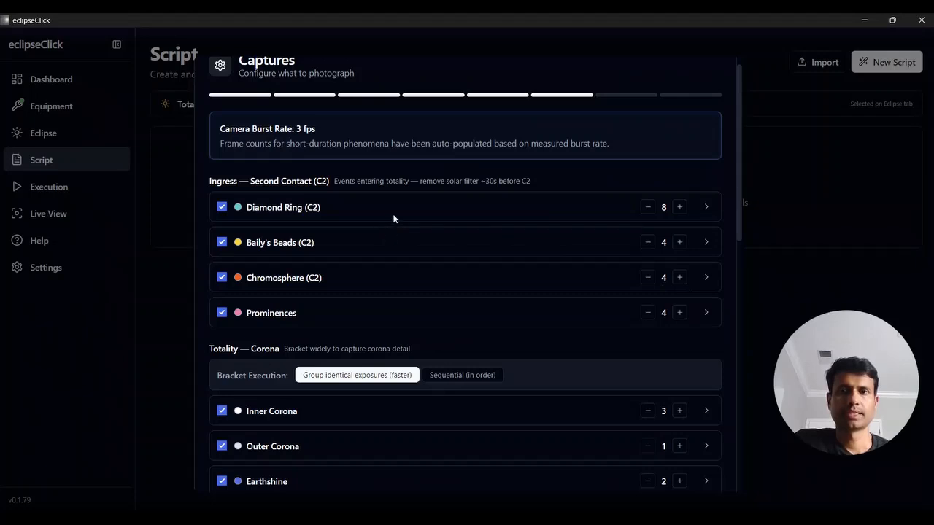
Step: Set the Diamond Ring (C2) capture to 6 frames and review its exposure settings and available shutter speeds
scroll(390, 261, "down", 1)
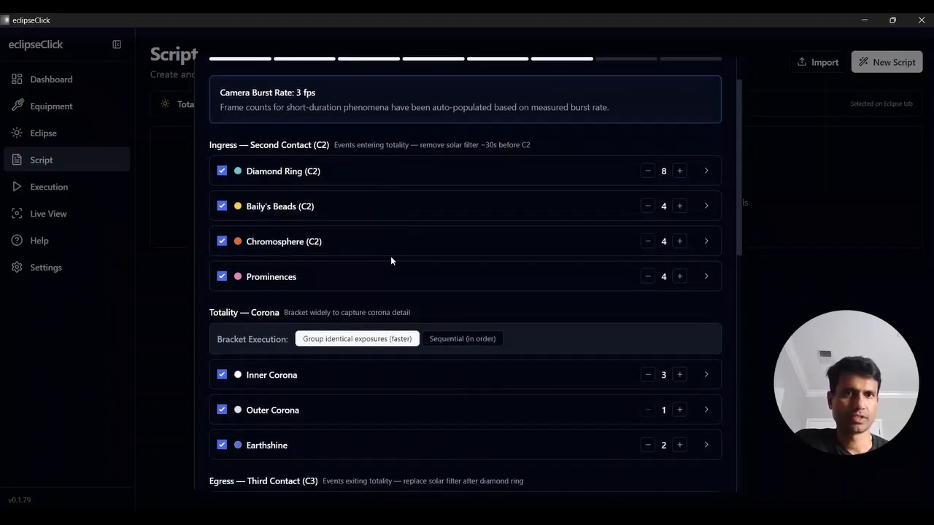
left_click(647, 175)
left_click(647, 175)
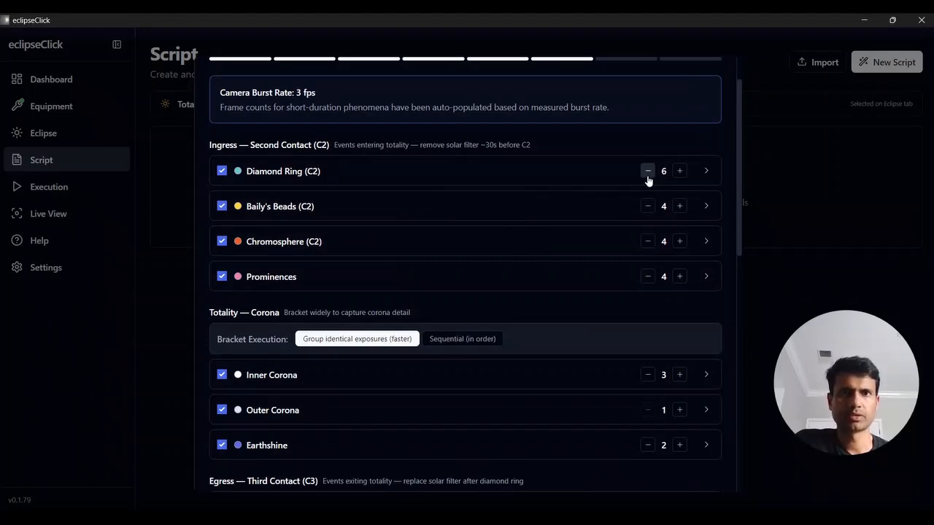
left_click(712, 175)
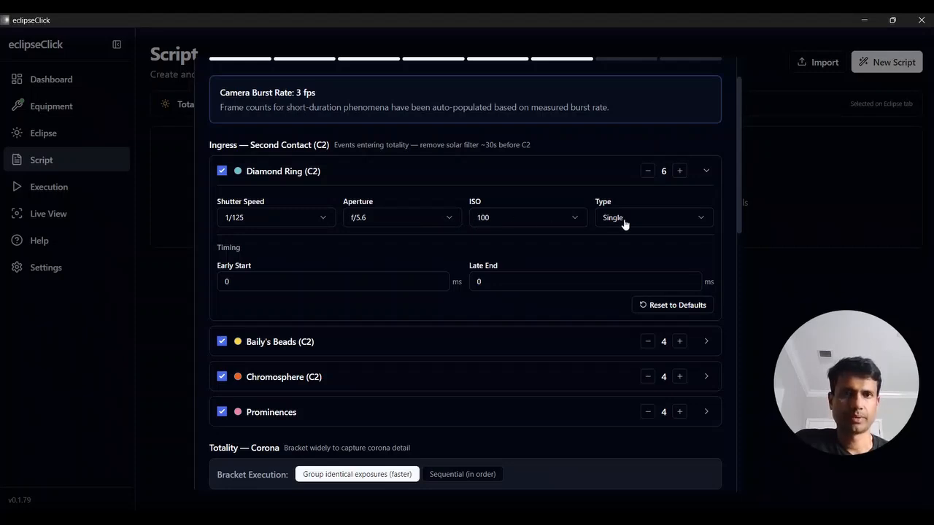
left_click(290, 221)
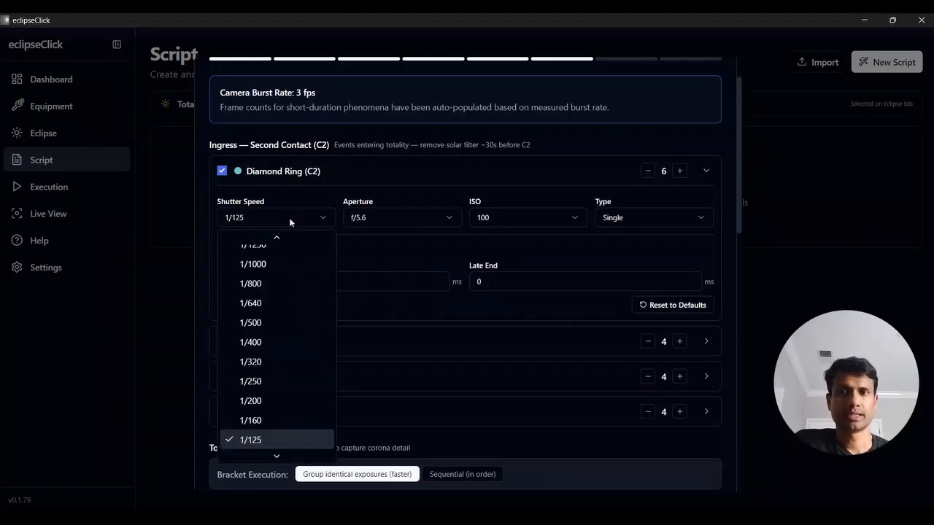
left_click(291, 219)
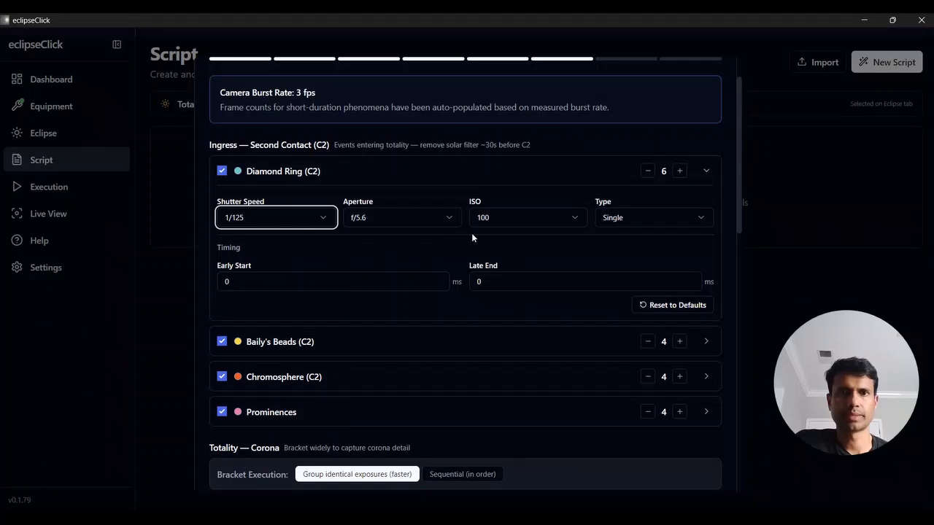
left_click(704, 172)
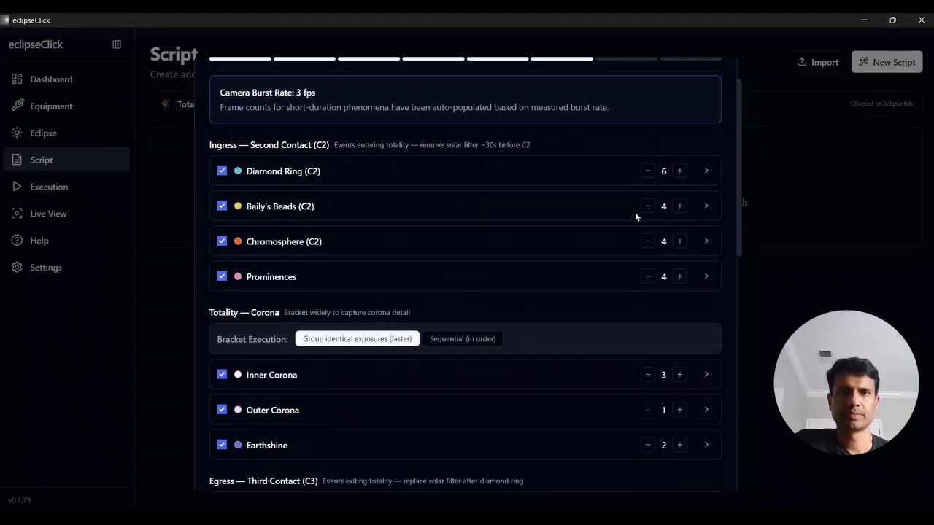
Step: Set Baily's Beads (C2), Chromosphere (C2) and the ingress Prominences to 6 frames each, and review the Chromosphere (C2) exposure settings
left_click(679, 206)
left_click(680, 206)
left_click(679, 206)
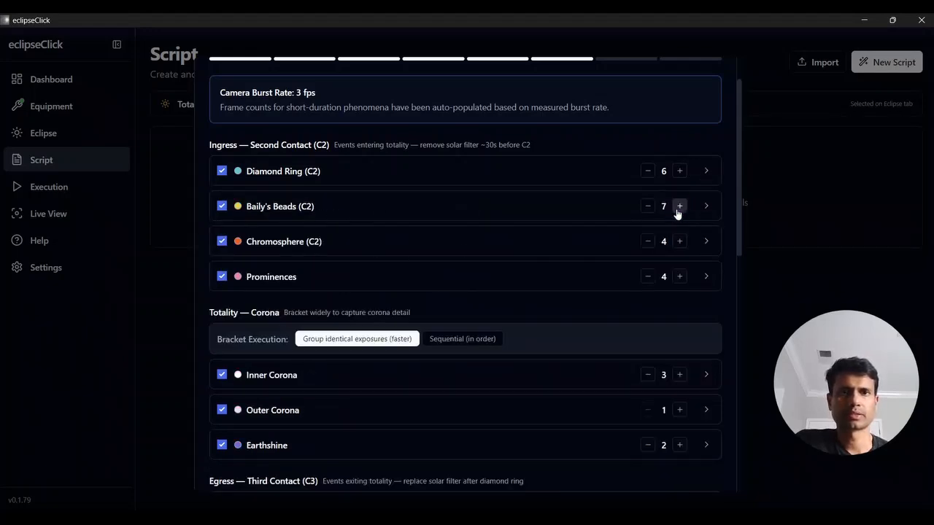
left_click(647, 206)
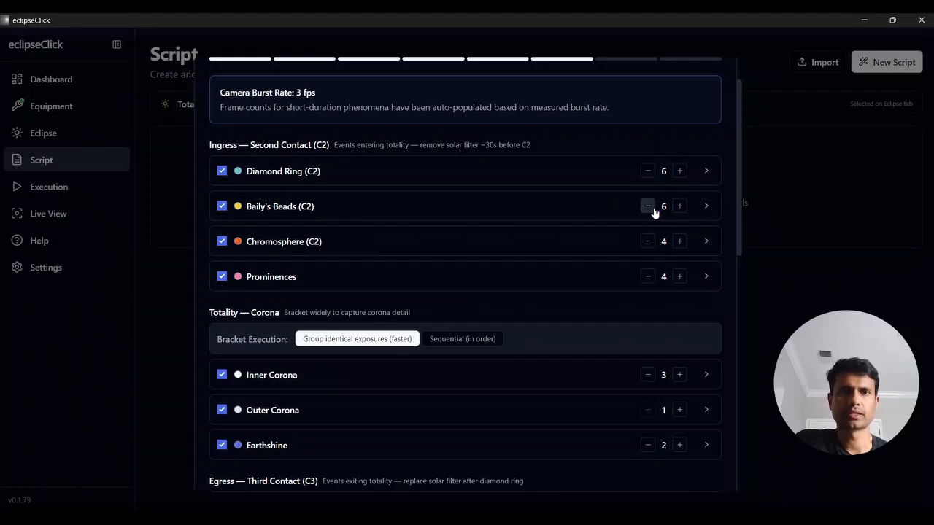
left_click(679, 242)
left_click(679, 242)
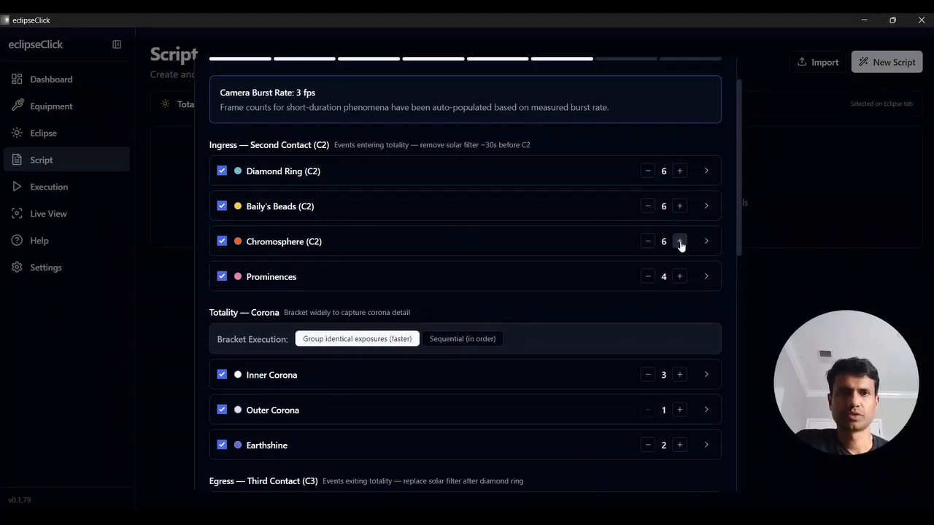
left_click(680, 277)
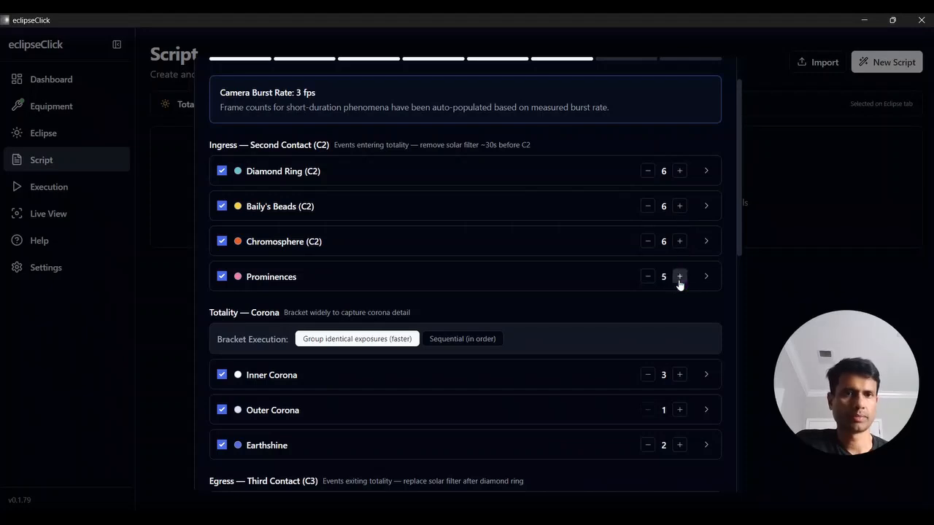
left_click(706, 243)
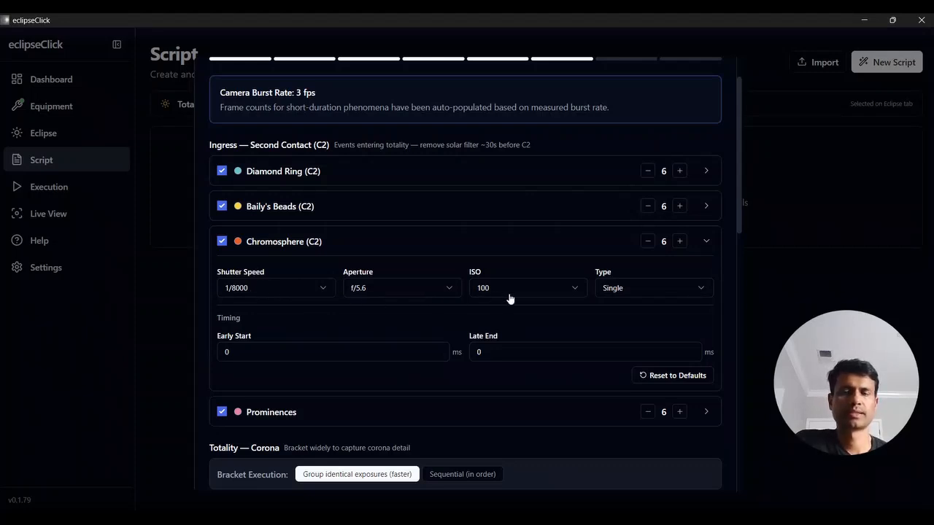
left_click(705, 242)
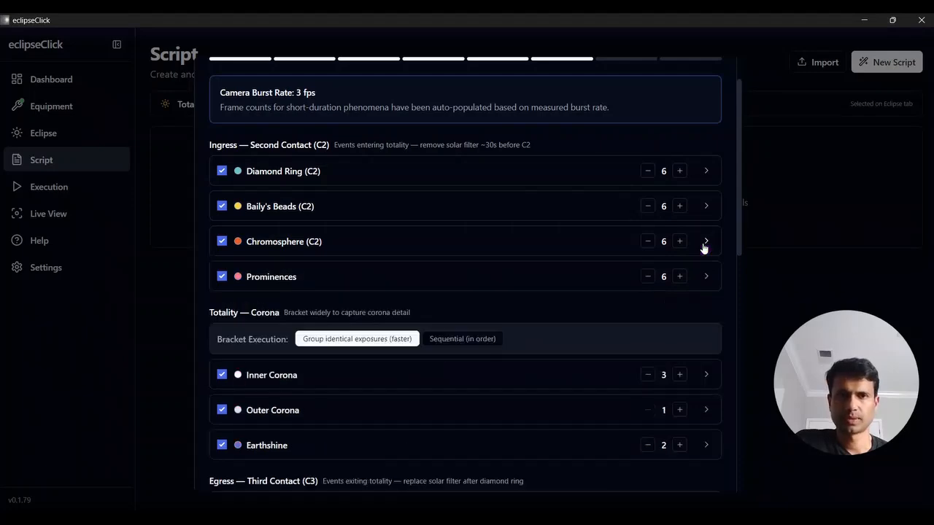
scroll(702, 285, "down", 2)
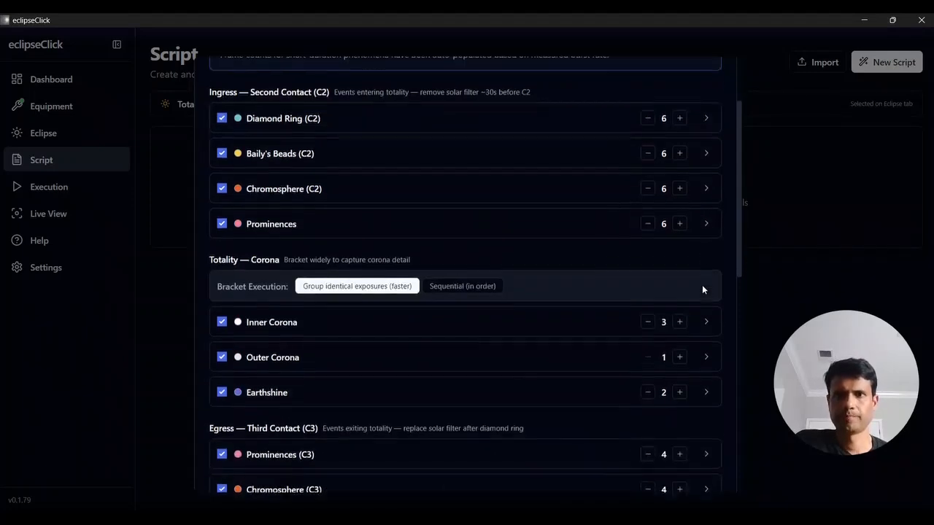
Step: Review the Inner Corona bracket settings, trying an EV step of 1 and setting it back to 2
scroll(381, 268, "down", 2)
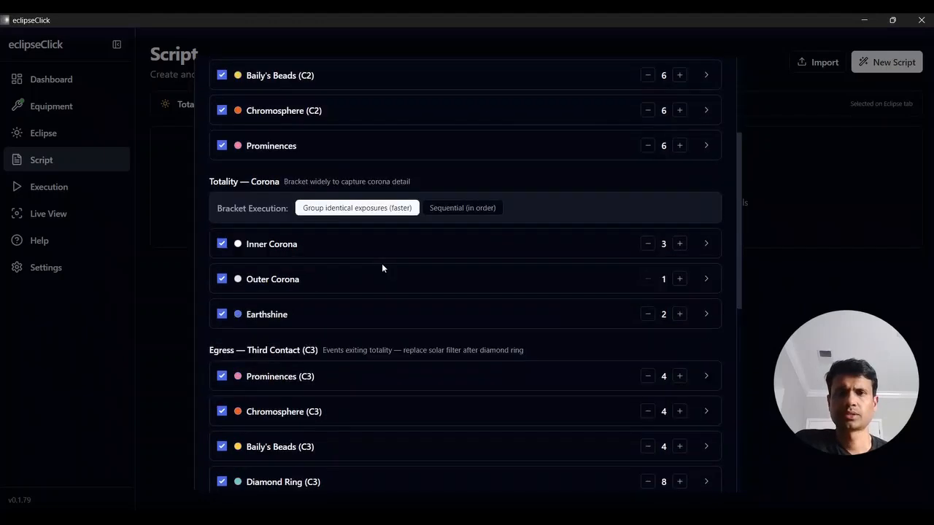
left_click(710, 248)
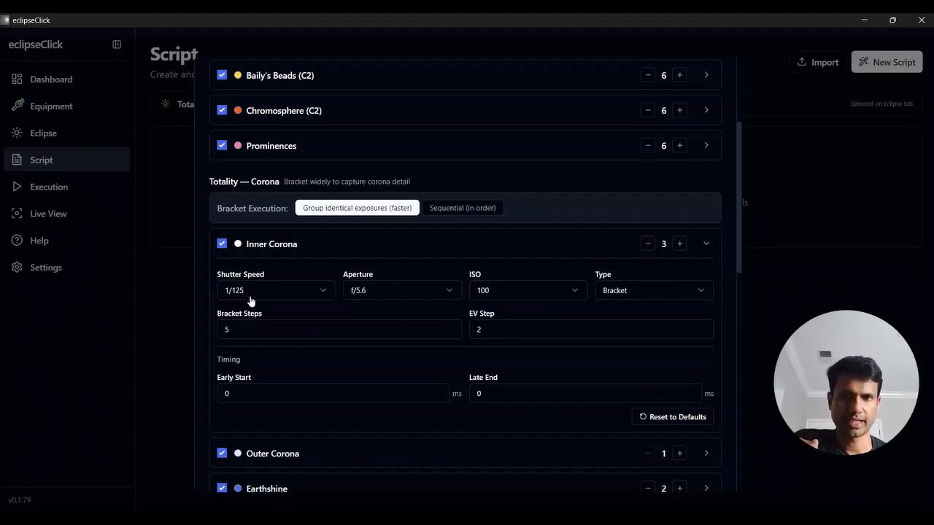
double_click(503, 335)
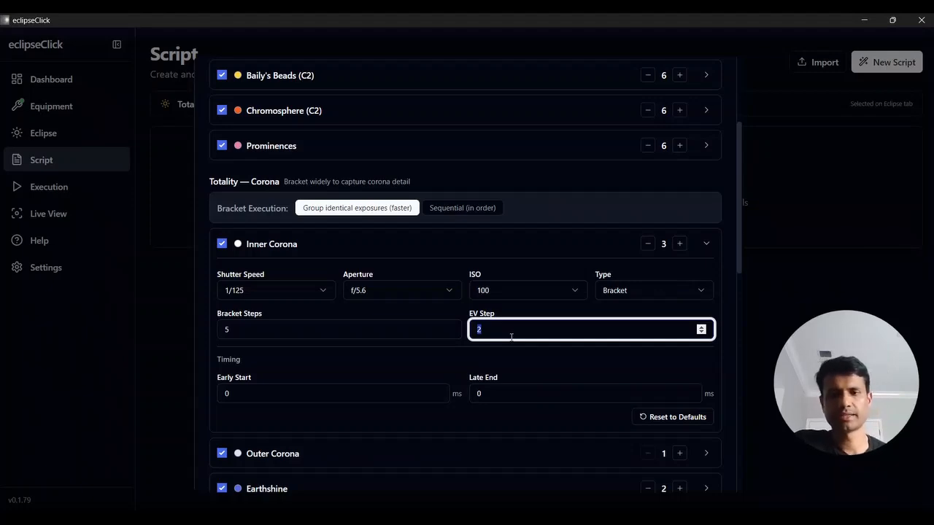
type("1")
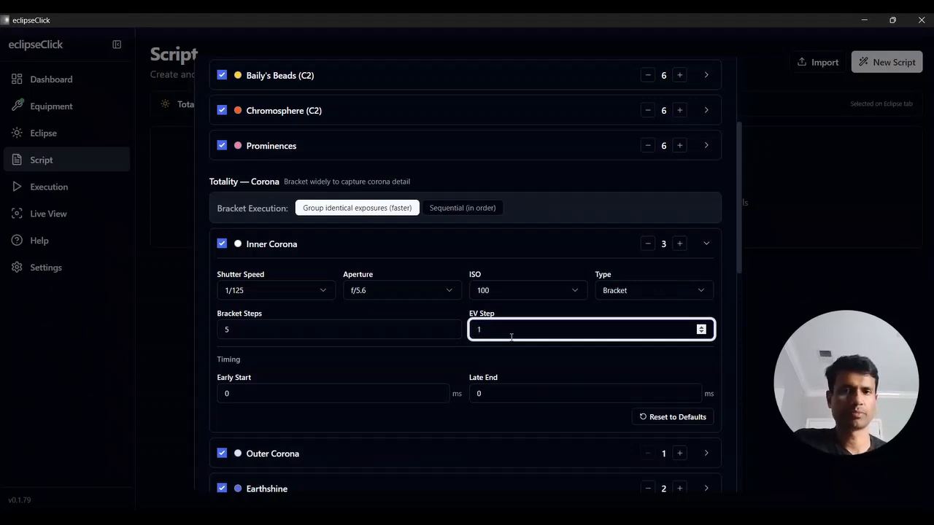
key("BackSpace")
type("2")
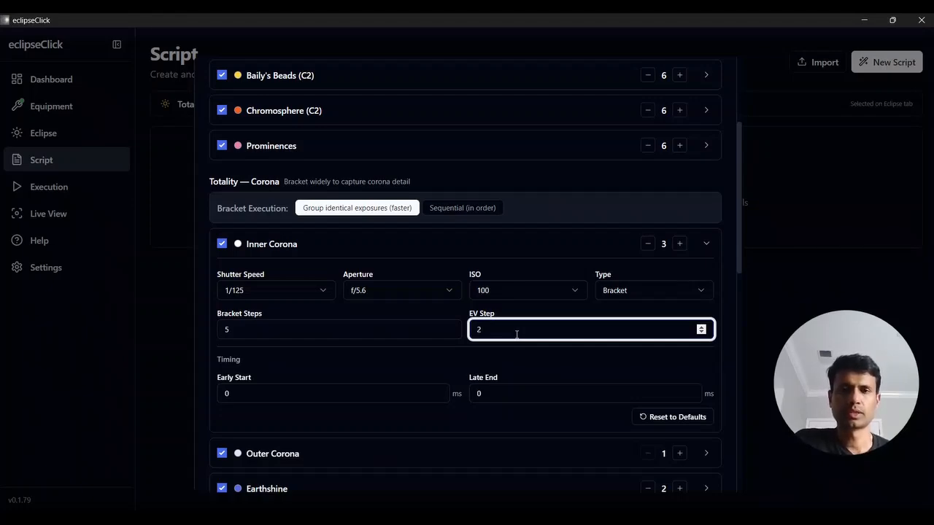
left_click(707, 246)
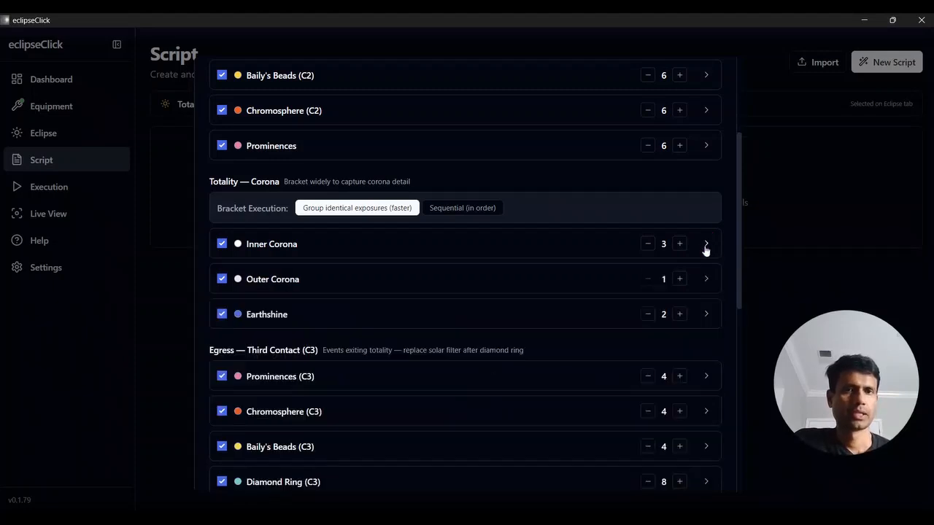
Step: Set Inner Corona and Outer Corona to 2 each and Earthshine to 1, reviewing the Outer Corona bracket settings
left_click(653, 247)
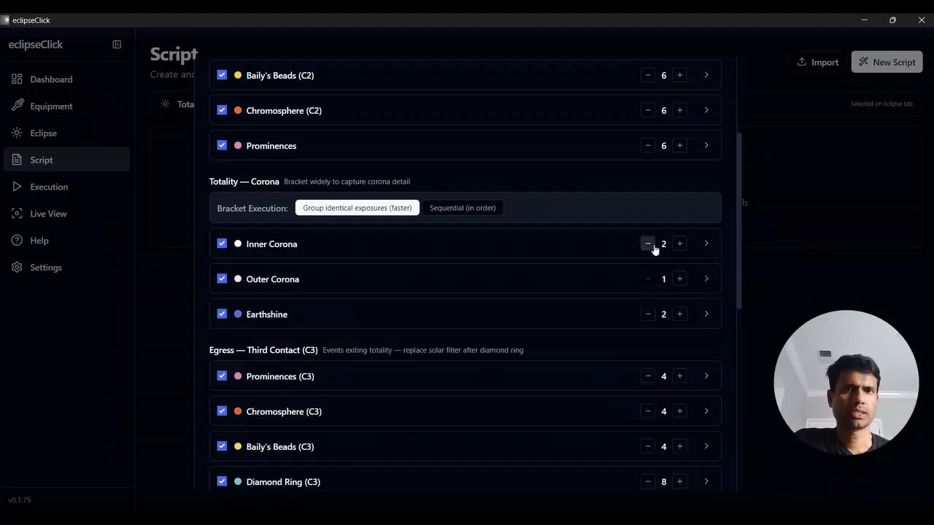
left_click(679, 280)
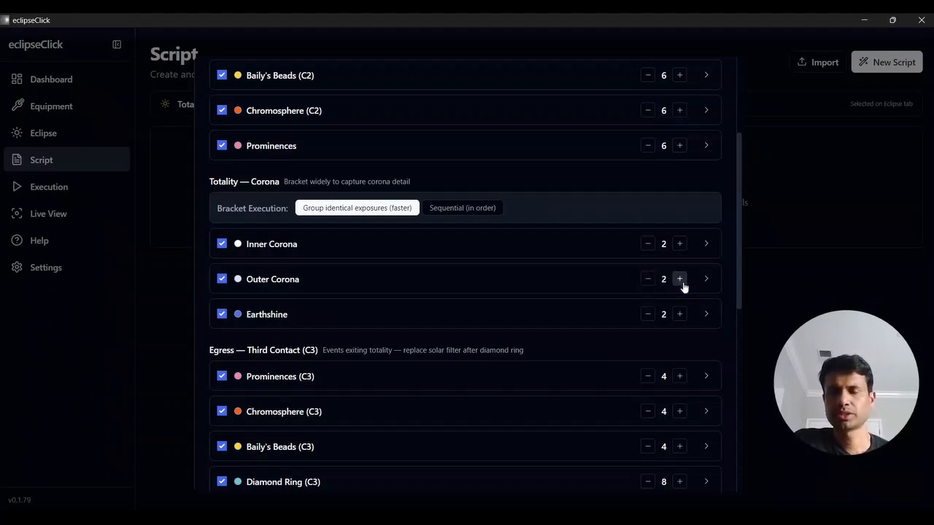
left_click(707, 283)
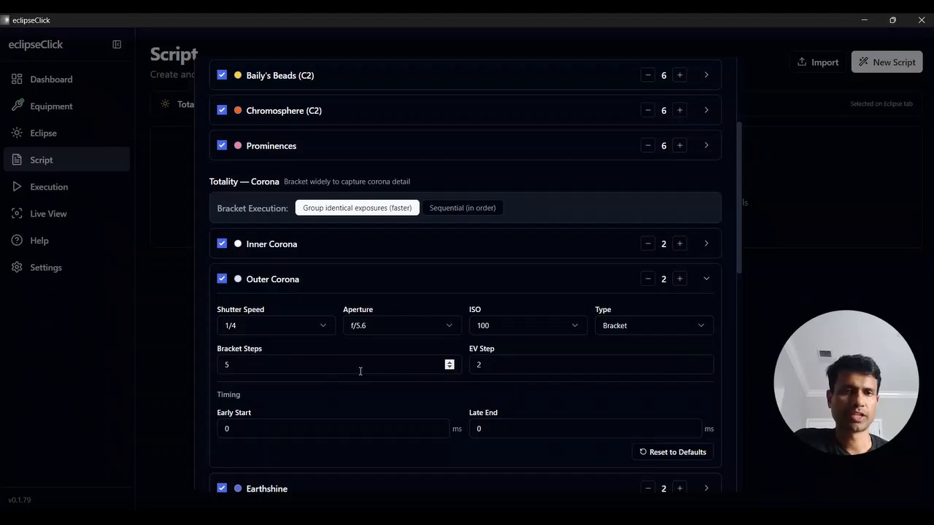
left_click(705, 278)
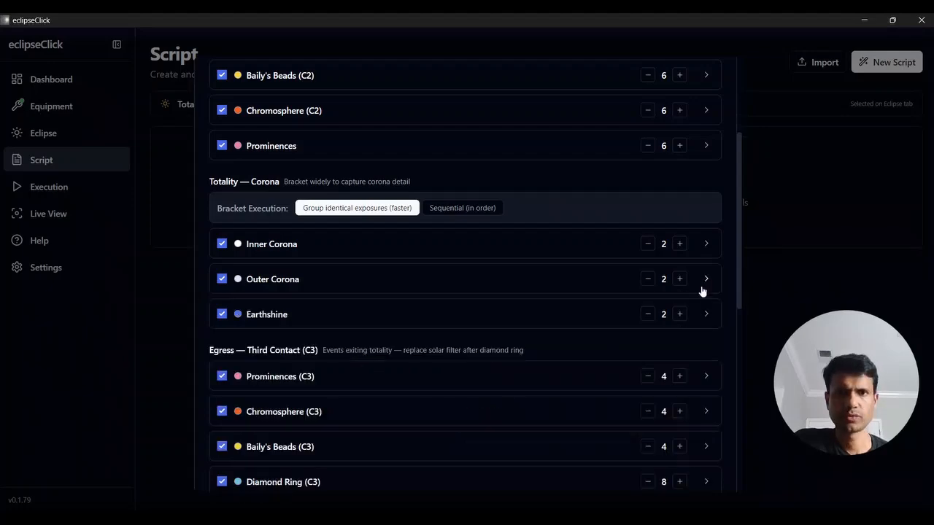
left_click(646, 314)
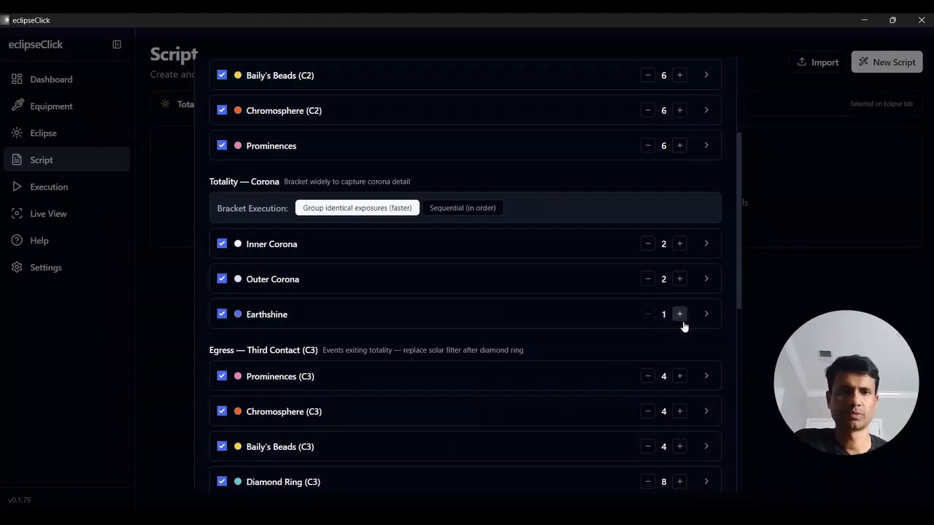
Step: Compare the Egress — Third Contact (C3) capture group with the Ingress — Second Contact (C2) group
scroll(693, 330, "down", 1)
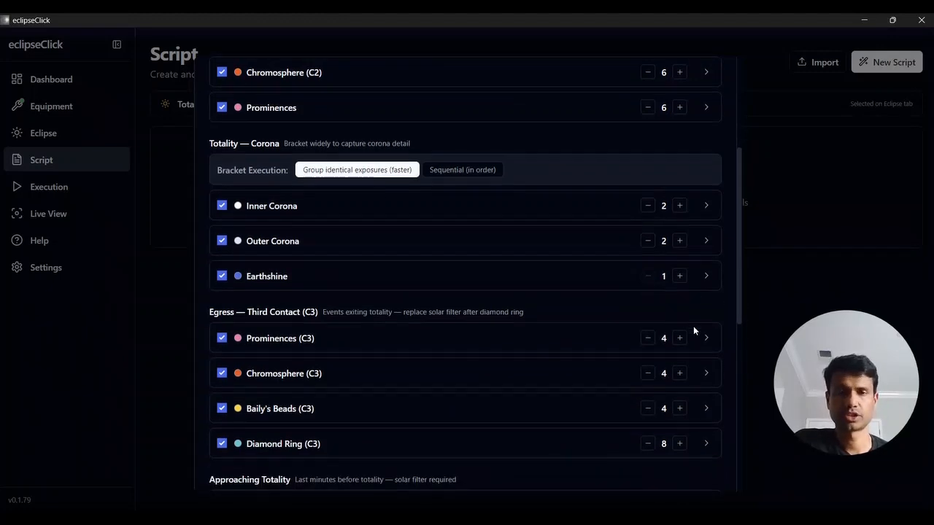
scroll(705, 303, "down", 1)
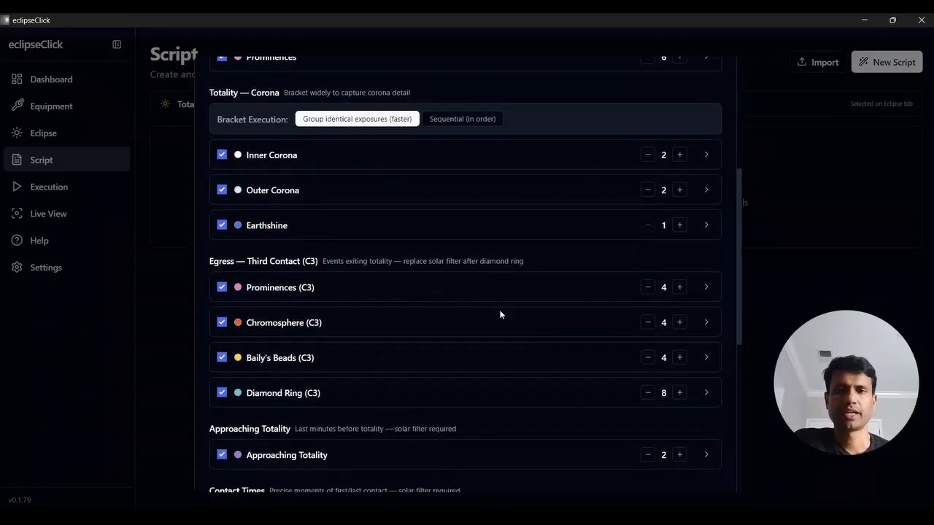
left_click_drag(303, 261, 380, 259)
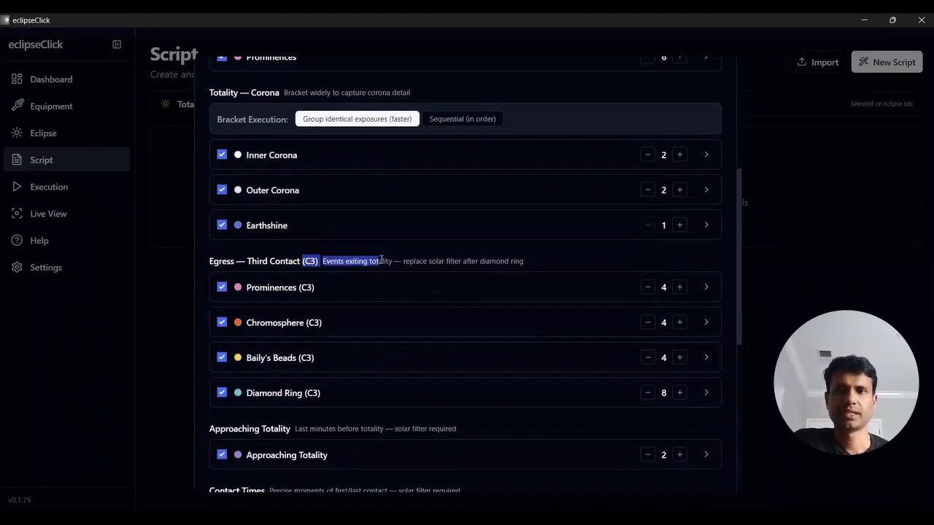
scroll(381, 259, "up", 3)
scroll(381, 259, "up", 2)
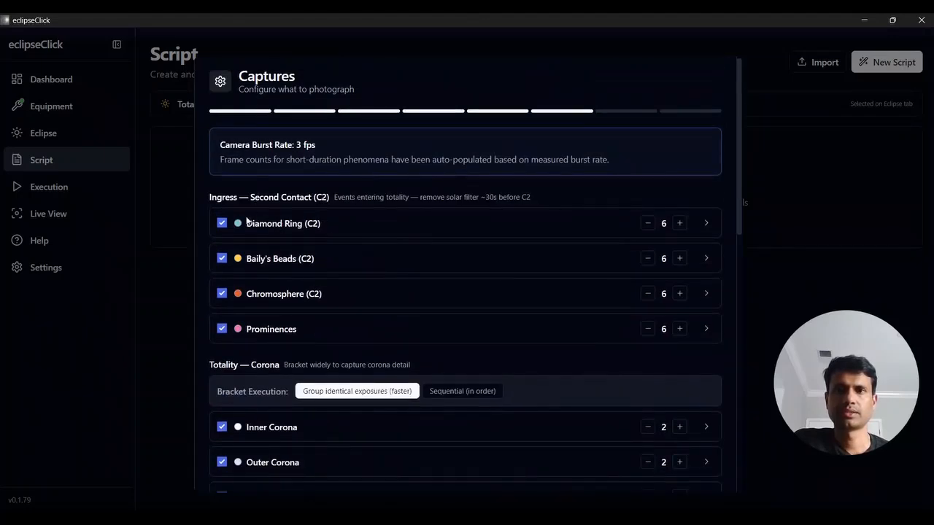
double_click(321, 197)
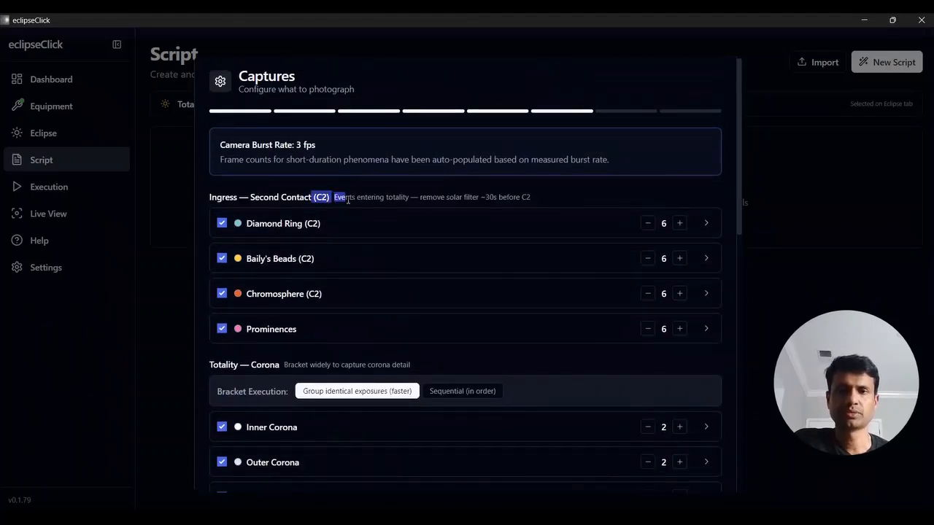
scroll(348, 203, "down", 2)
scroll(307, 207, "down", 2)
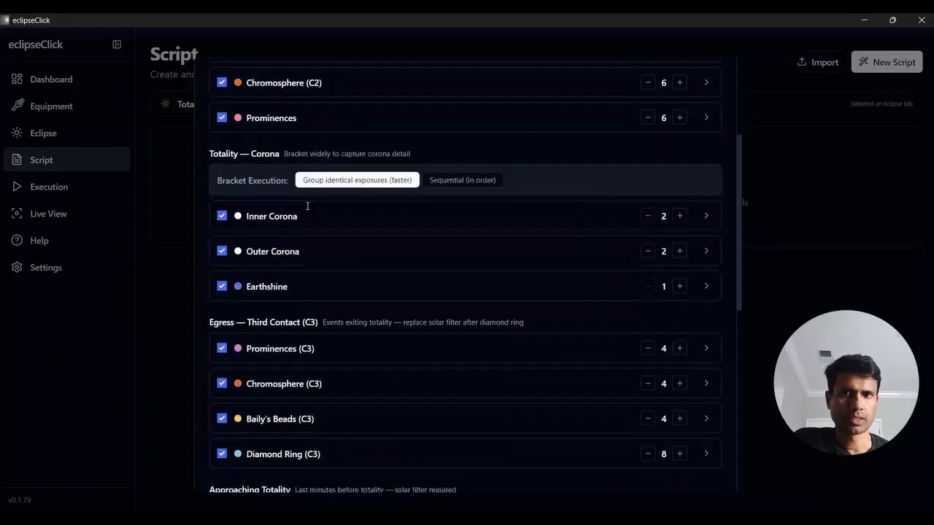
left_click_drag(288, 255, 362, 254)
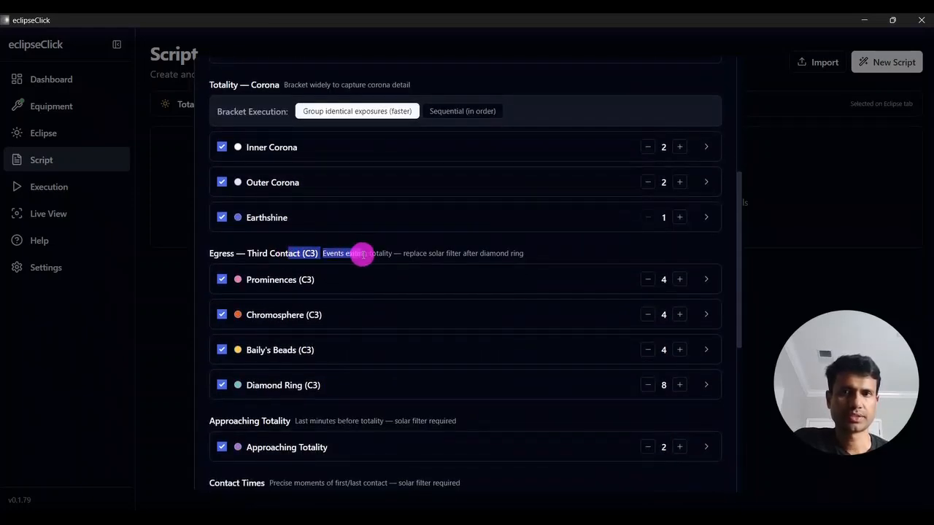
left_click(501, 310)
Step: Set Prominences (C3) and Chromosphere (C3) to 5 frames each, and Baily's Beads (C3) and Diamond Ring (C3) to 6 each
left_click(679, 280)
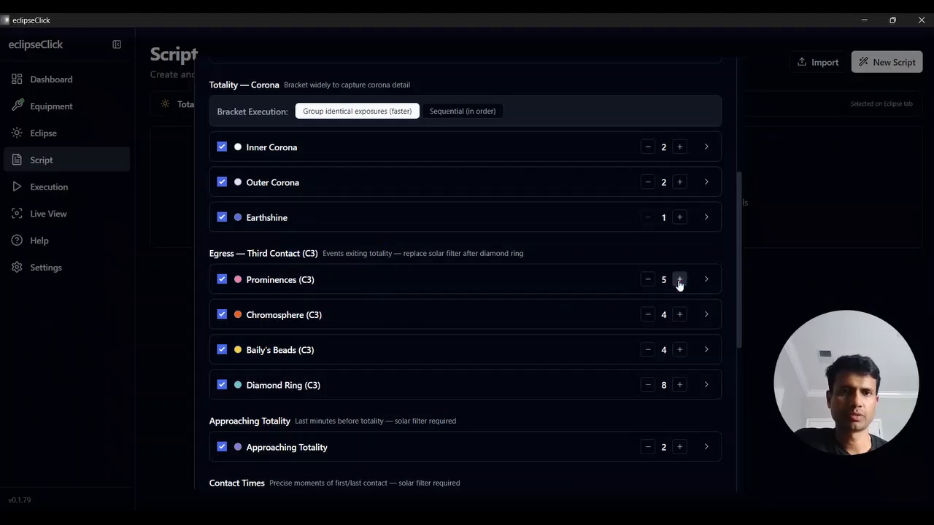
left_click(680, 325)
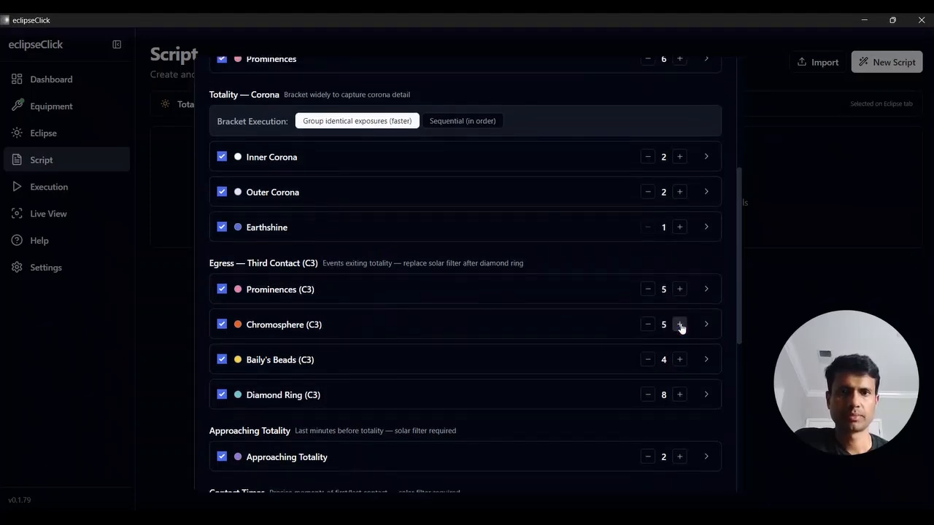
left_click(679, 360)
scroll(681, 369, "down", 1)
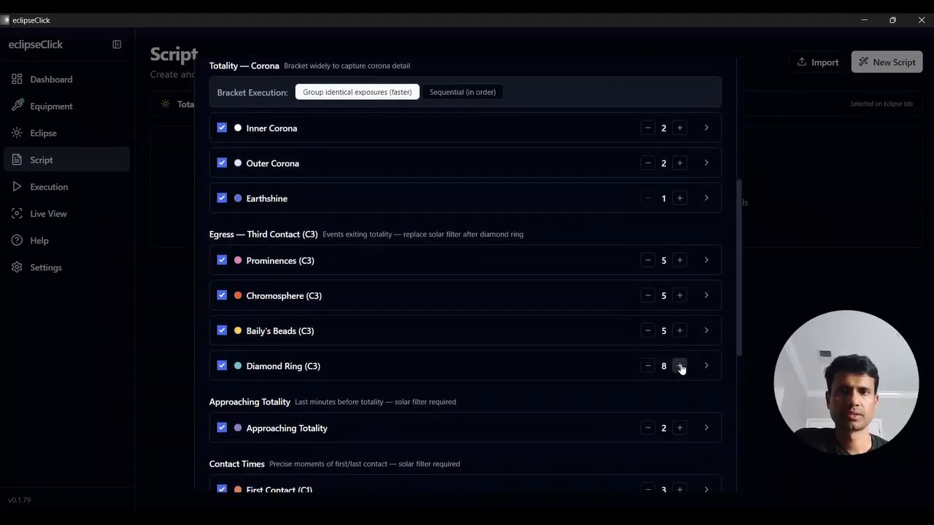
left_click(637, 366)
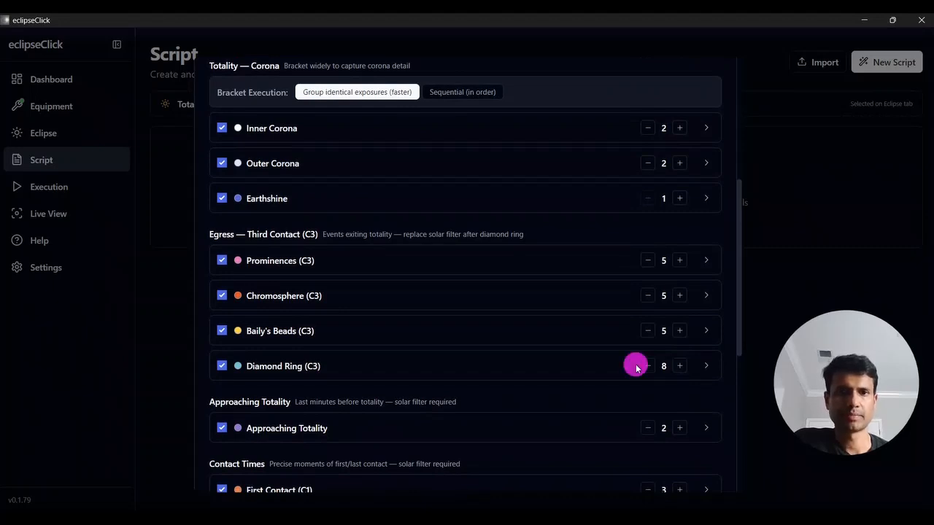
left_click(652, 367)
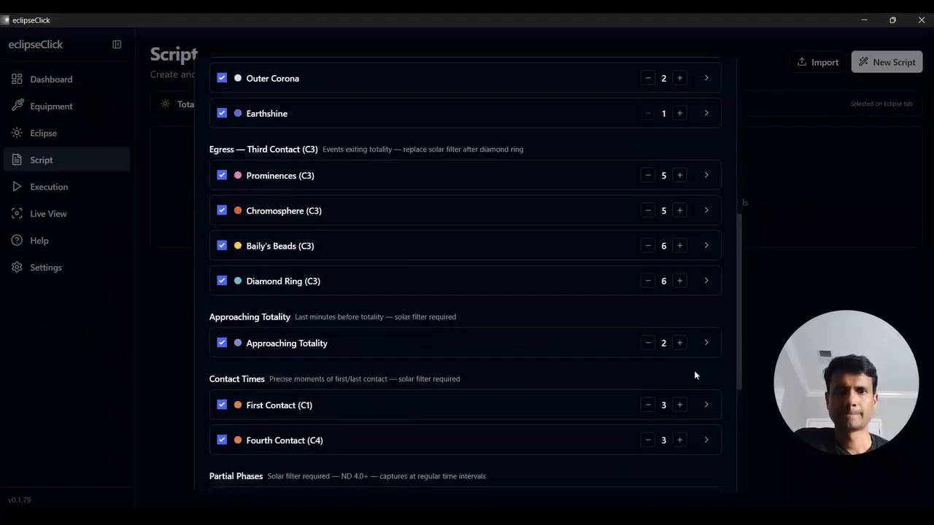
Step: Examine the Approaching Totality, Contact Times and Partial Phases captures, plus the total captures and totality window in the summary
scroll(693, 370, "down", 1)
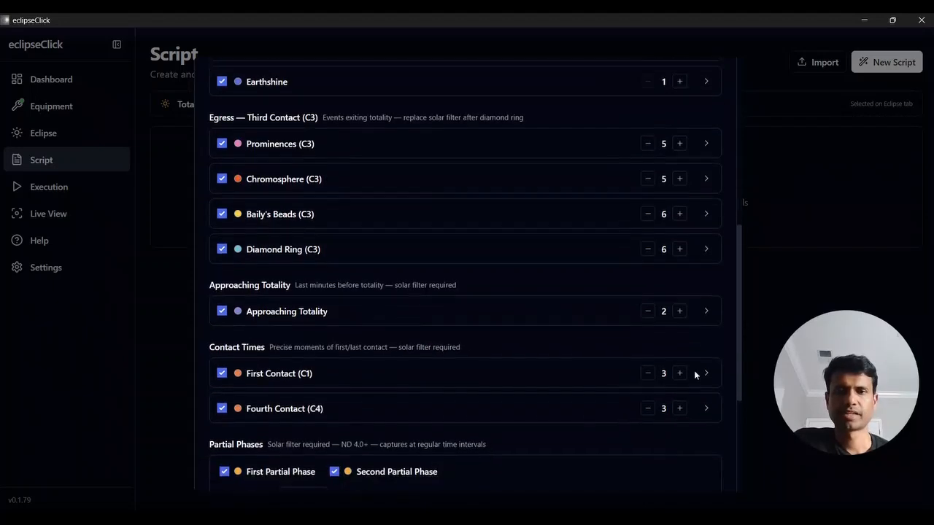
scroll(529, 377, "down", 1)
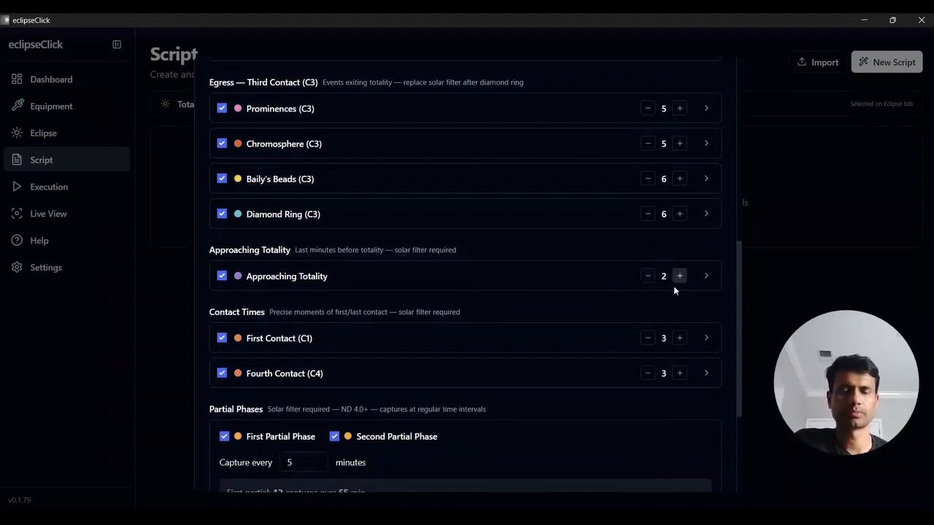
scroll(675, 308, "down", 1)
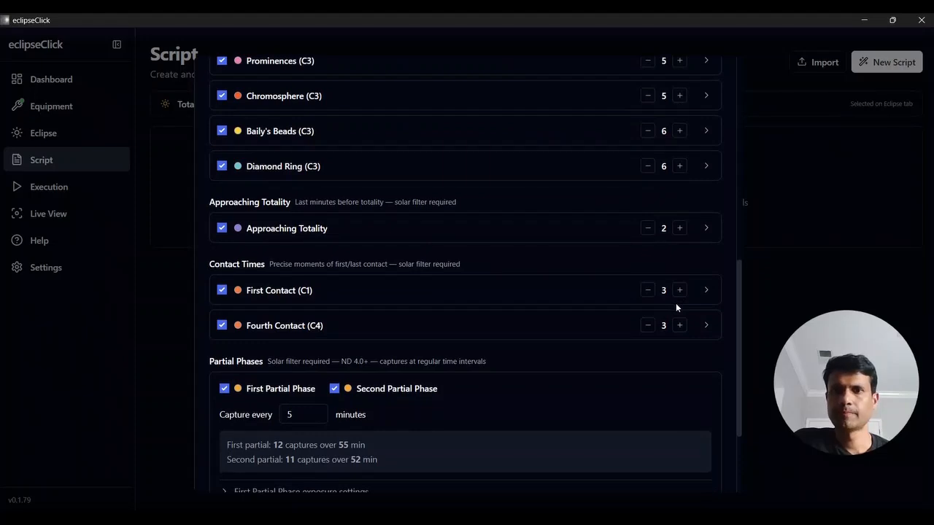
scroll(684, 338, "down", 2)
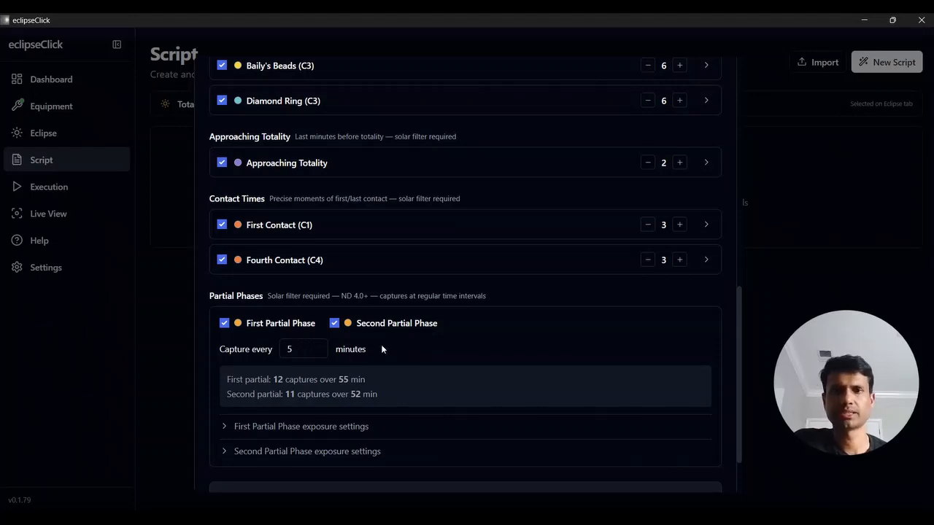
scroll(447, 354, "down", 2)
left_click_drag(274, 425, 291, 429)
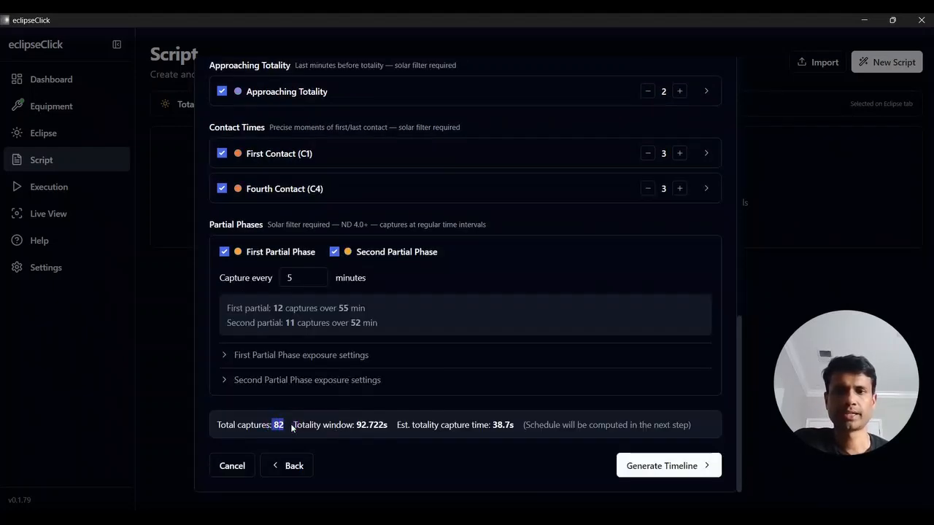
left_click_drag(355, 425, 389, 429)
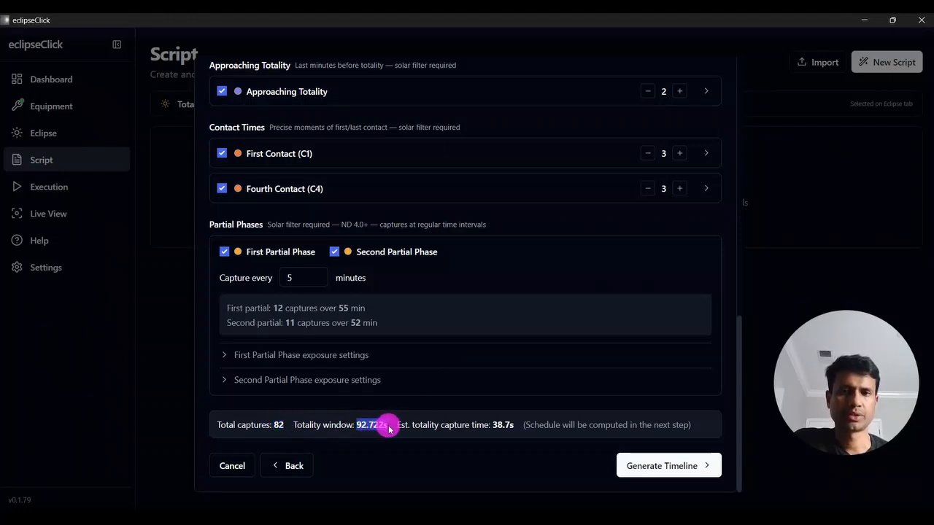
left_click(389, 428)
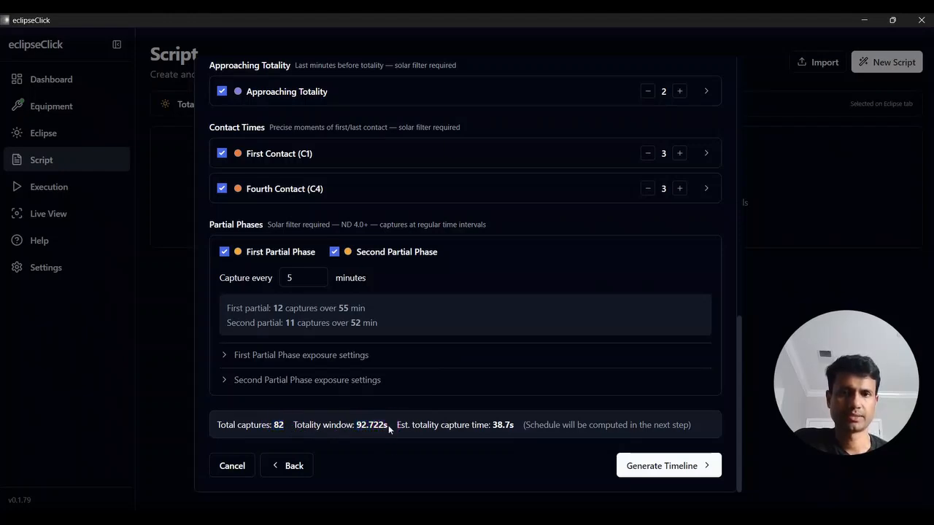
Step: Generate the capture timeline and inspect its totality view and its full-eclipse view from C1 to C4
left_click(653, 467)
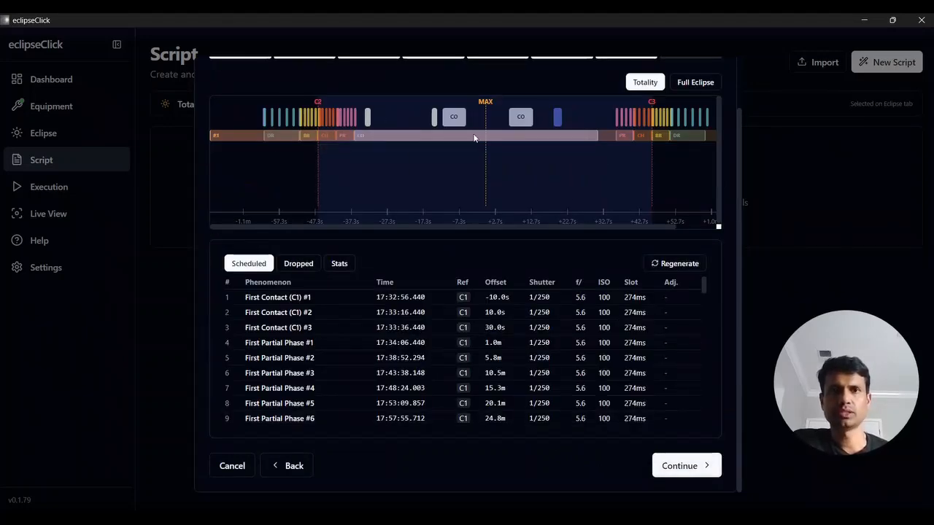
mouse_move(309, 122)
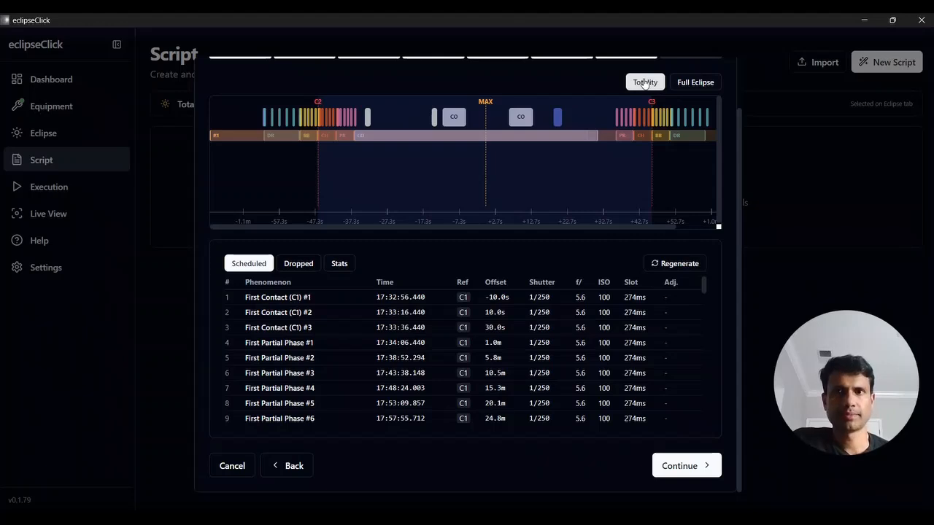
left_click(686, 84)
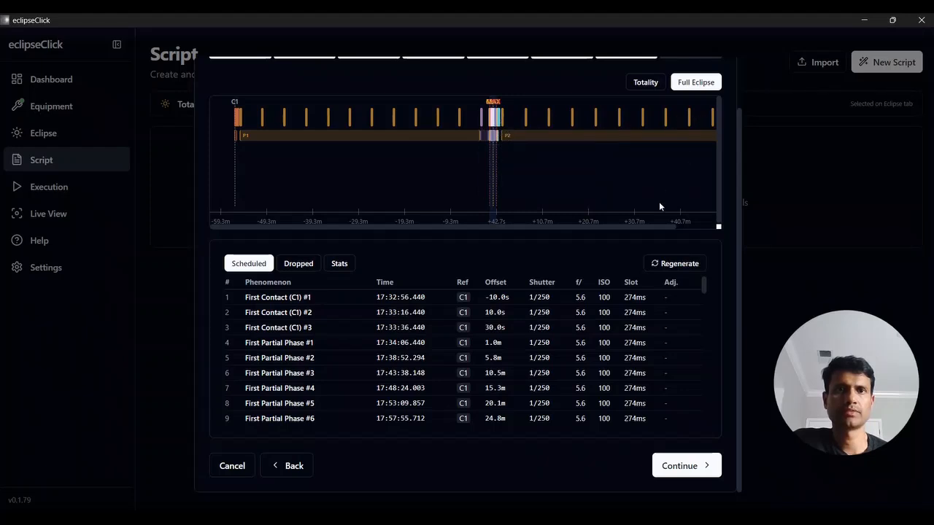
left_click_drag(647, 227, 689, 187)
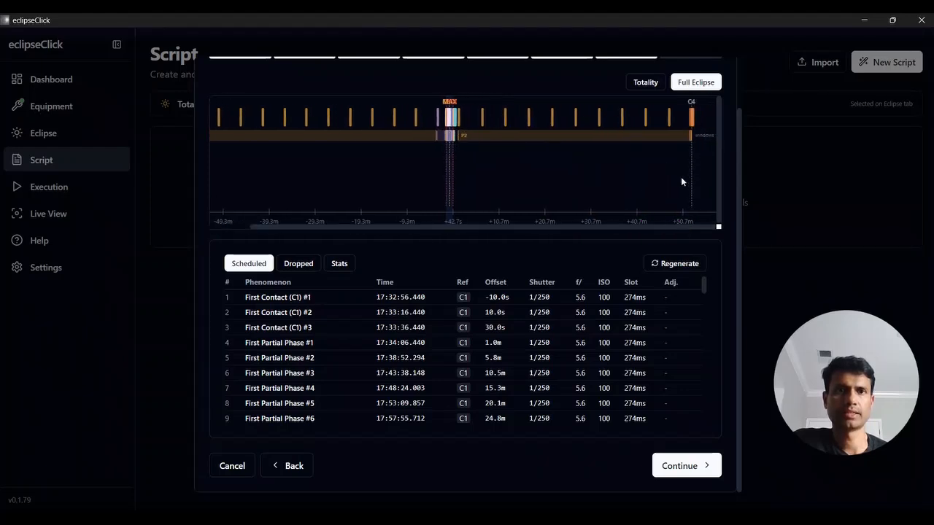
left_click_drag(666, 226, 602, 229)
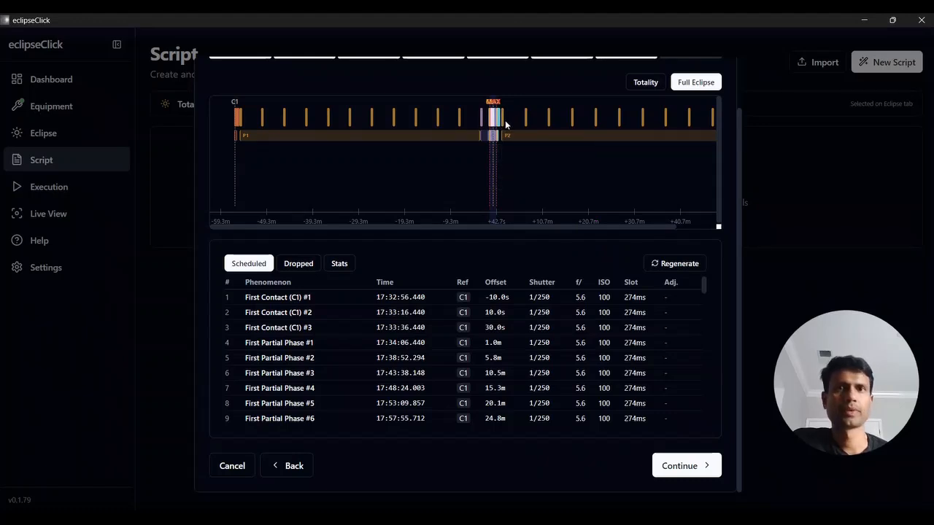
Step: Examine the totality view of the timeline from the C2 diamond ring frames through the corona captures around maximum eclipse
left_click(635, 83)
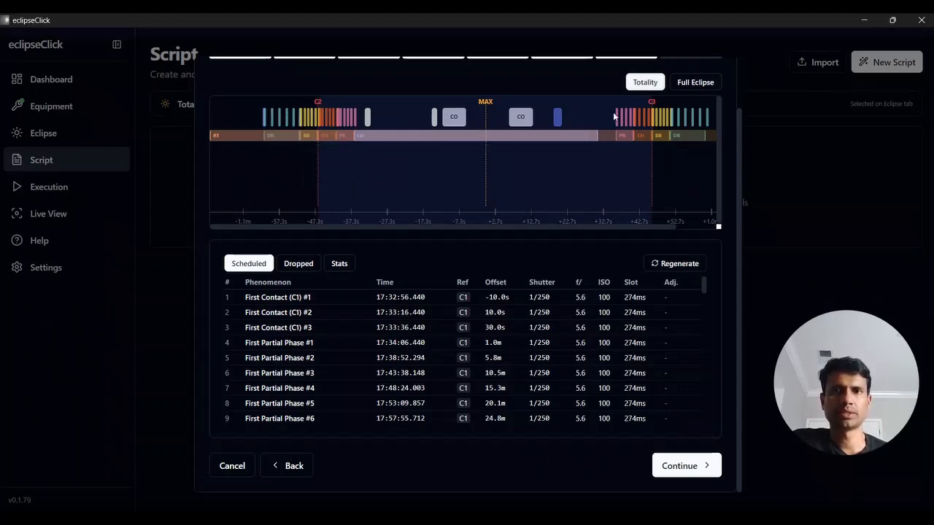
mouse_move(265, 123)
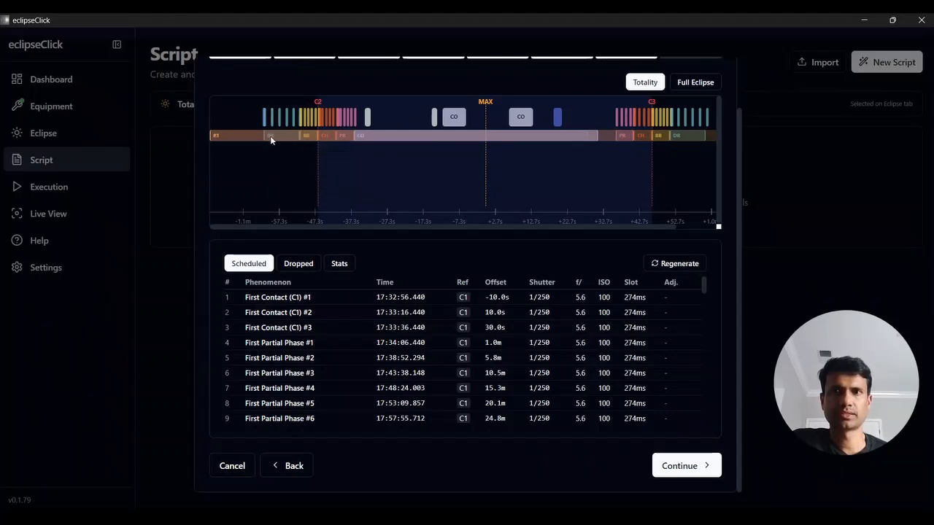
mouse_move(270, 141)
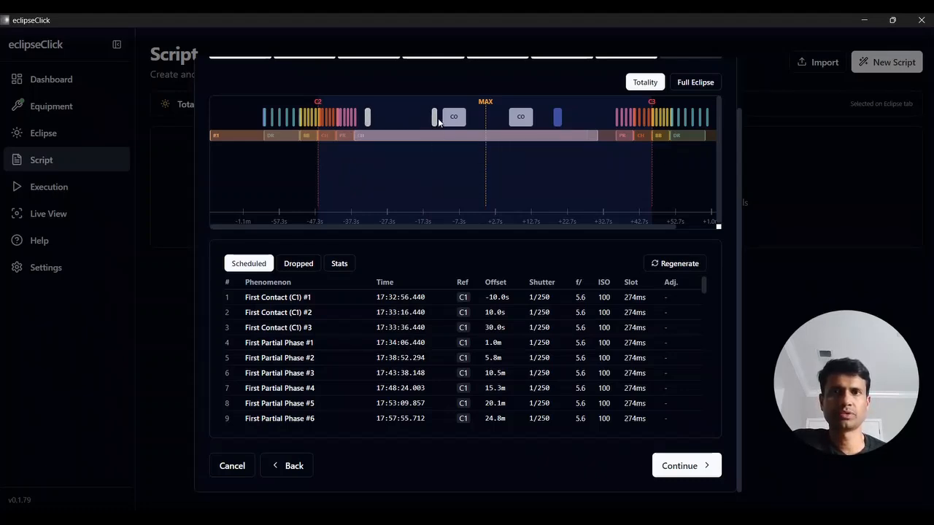
mouse_move(437, 122)
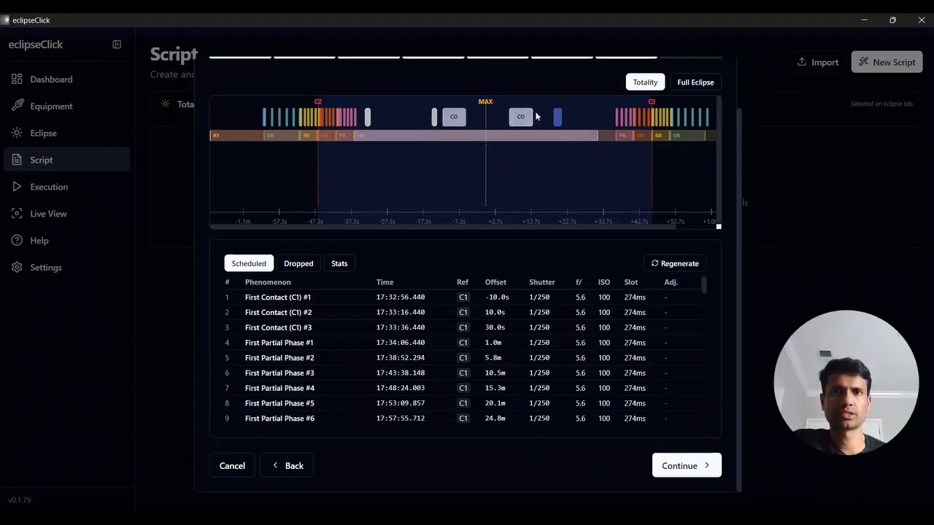
mouse_move(522, 121)
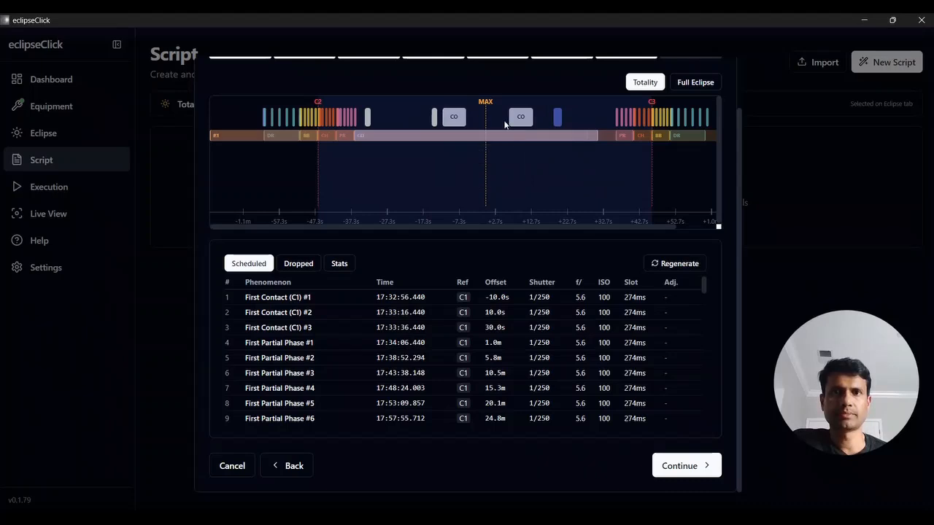
mouse_move(558, 121)
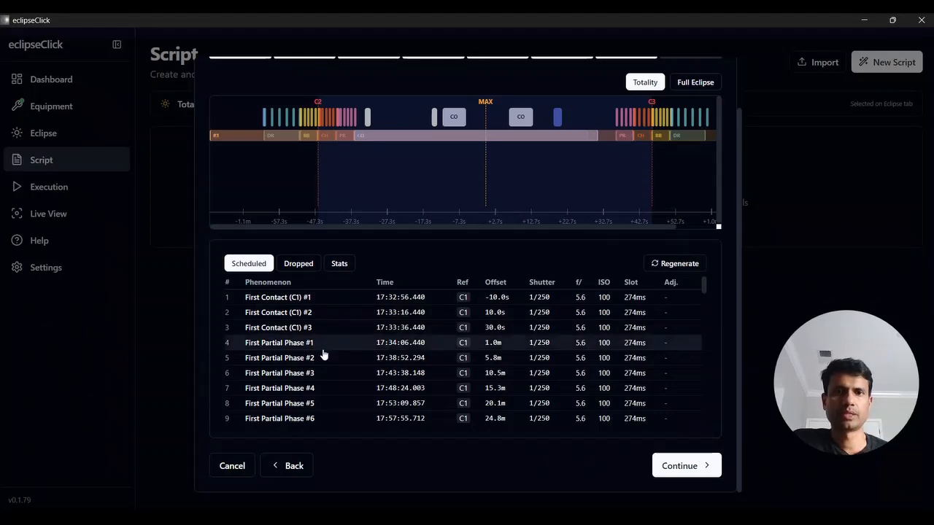
Step: Review the scheduled captures from First Contact to Fourth Contact, including the timing adjustments around Approaching Totality and Diamond Ring
scroll(324, 355, "down", 5)
scroll(324, 354, "down", 10)
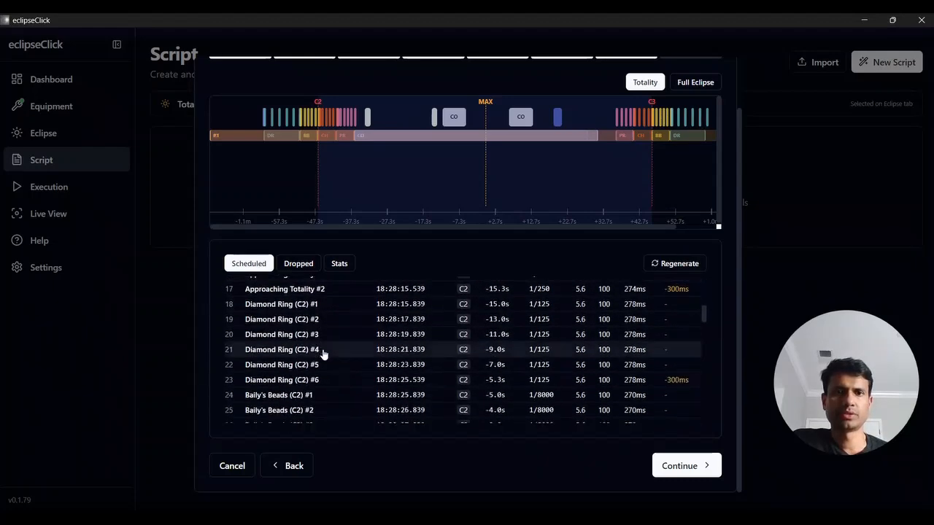
scroll(324, 355, "down", 10)
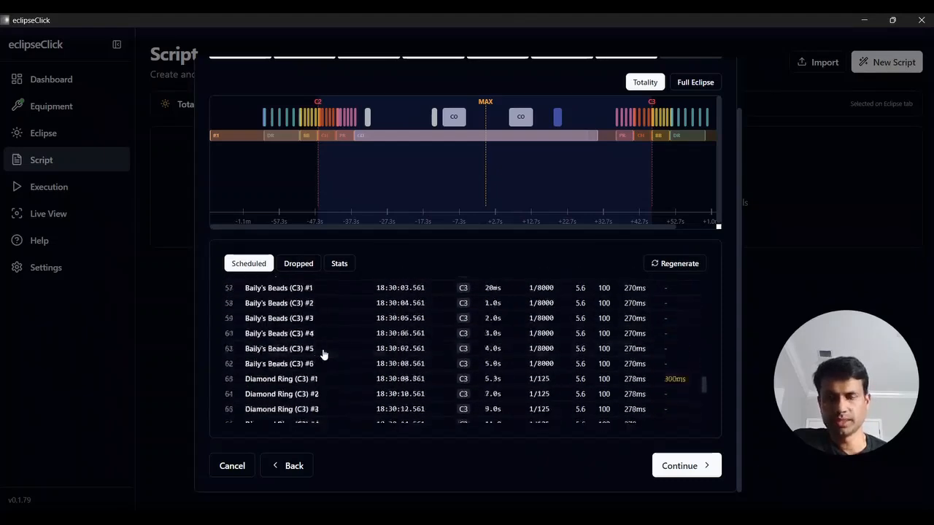
scroll(324, 354, "up", 10)
scroll(324, 355, "up", 15)
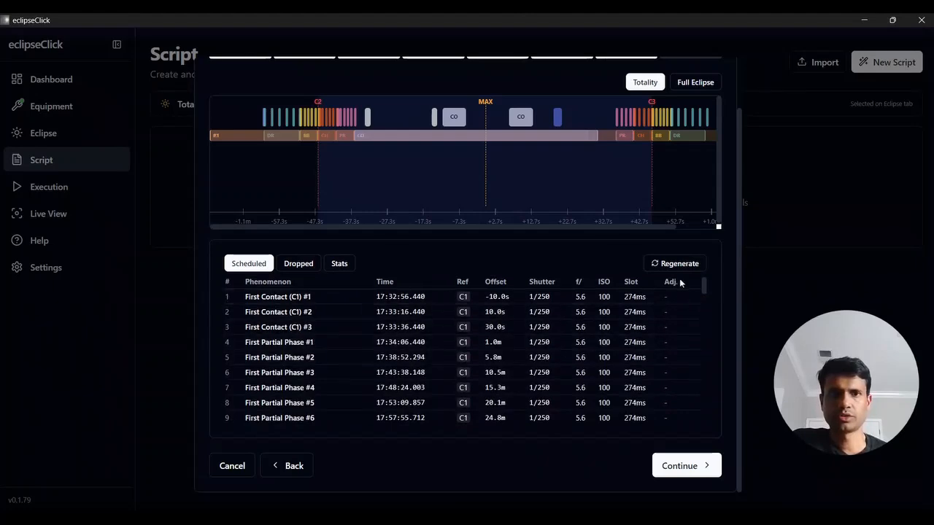
scroll(683, 350, "down", 3)
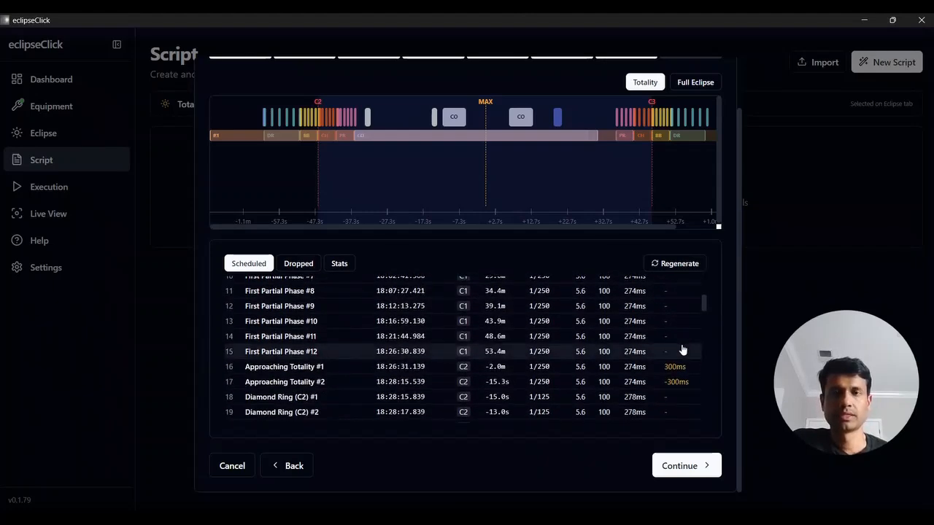
scroll(682, 350, "down", 1)
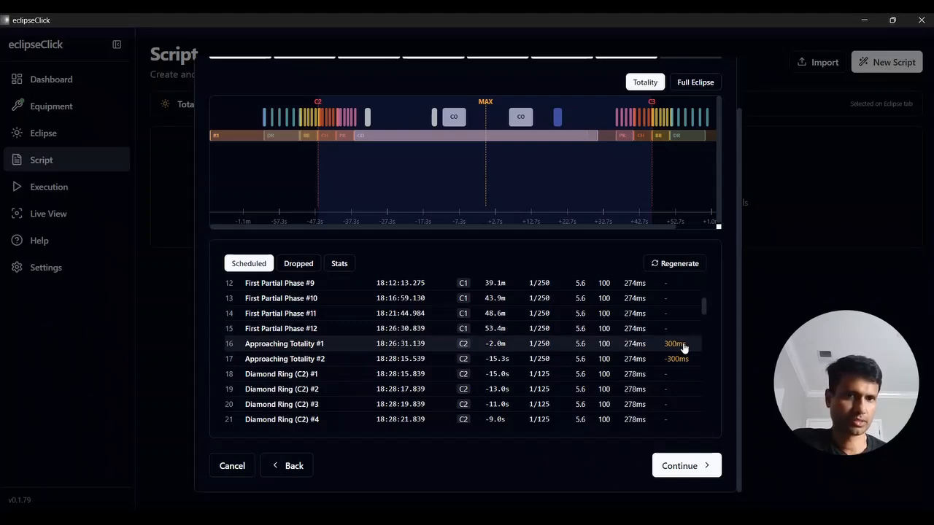
scroll(686, 365, "down", 10)
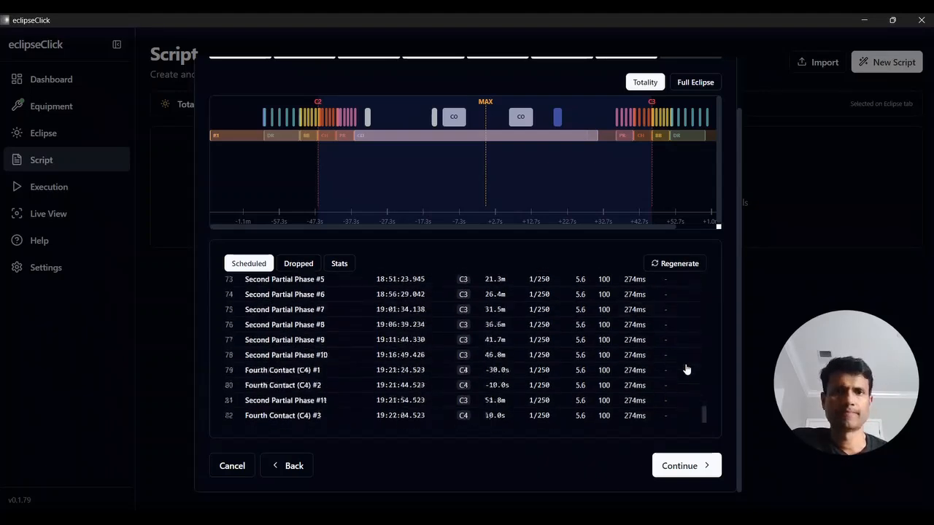
Step: Finish and save the generated script, and open TestScript's eclipse preview magnified to 2.8x
left_click(684, 471)
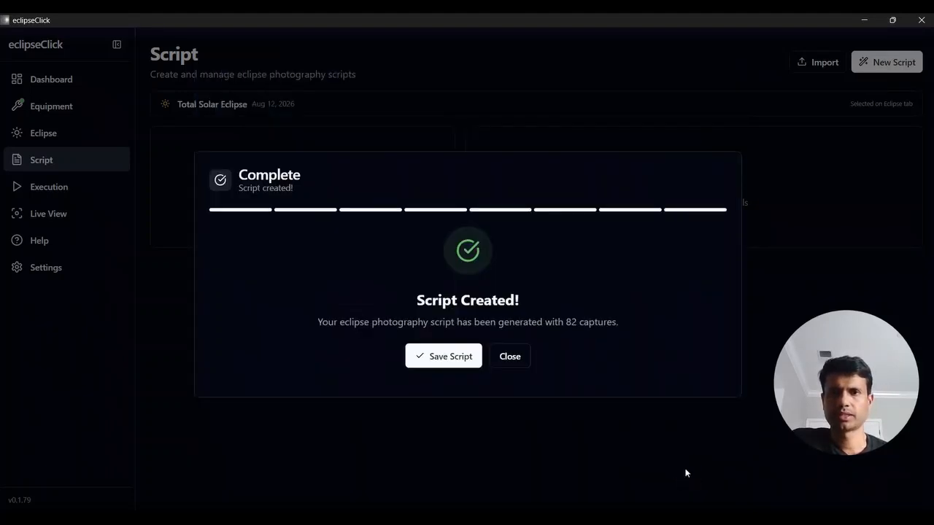
left_click(433, 354)
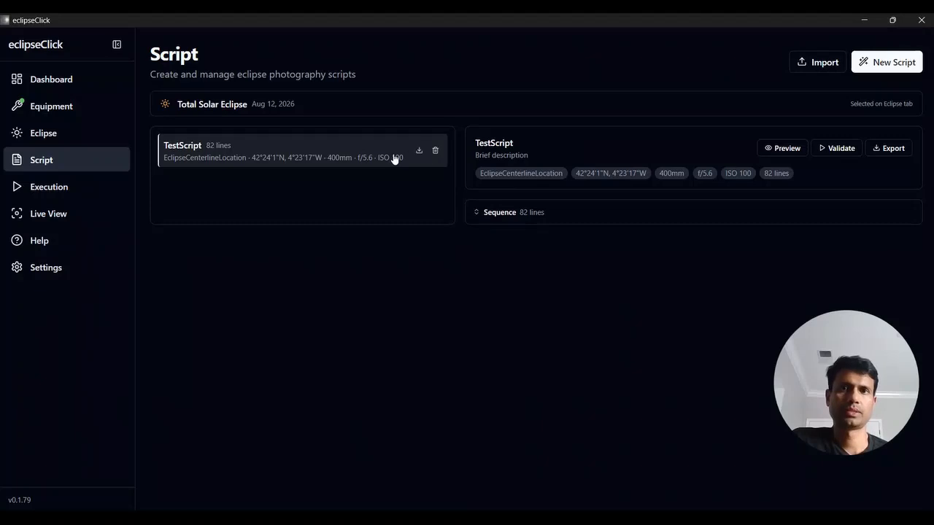
left_click(783, 148)
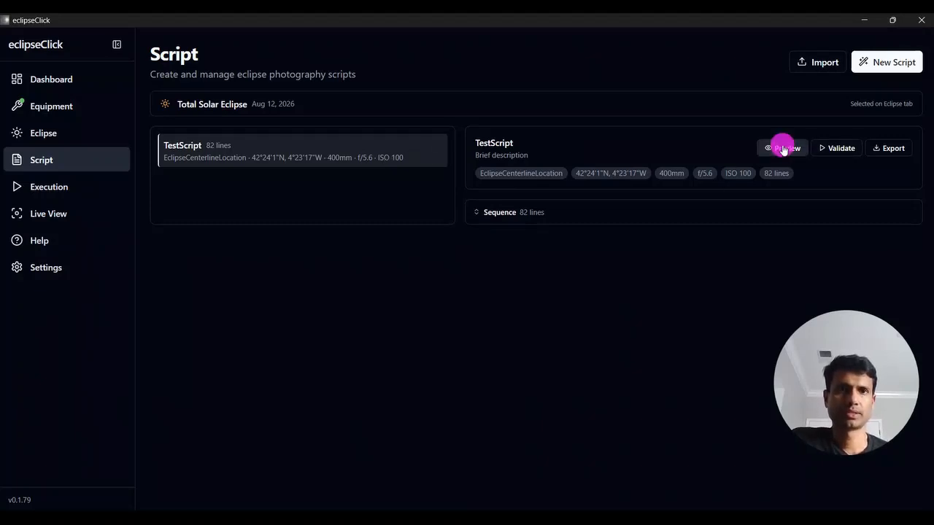
scroll(595, 274, "down", 3)
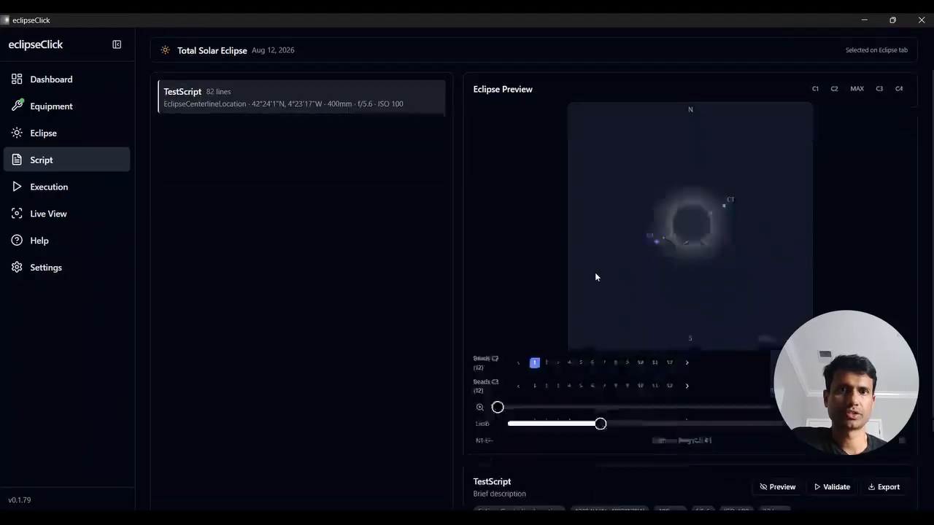
scroll(666, 238, "up", 5)
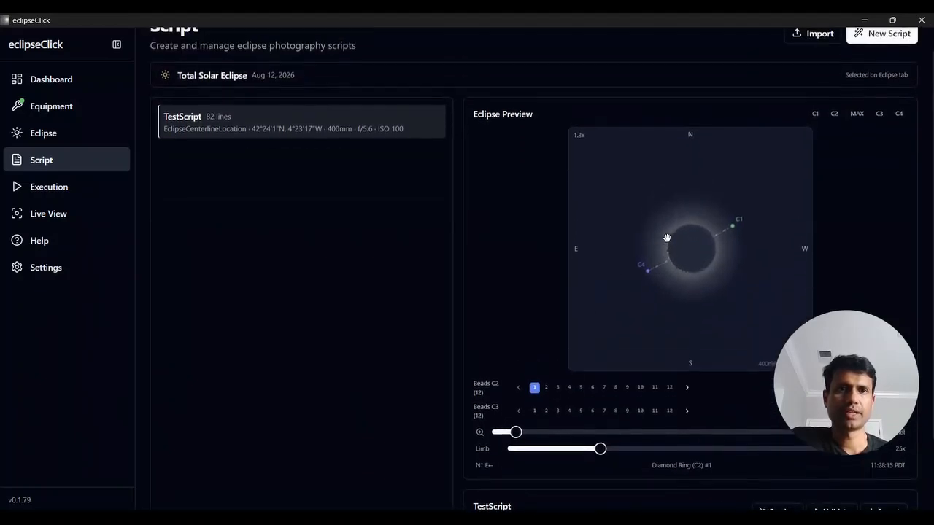
scroll(666, 238, "up", 4)
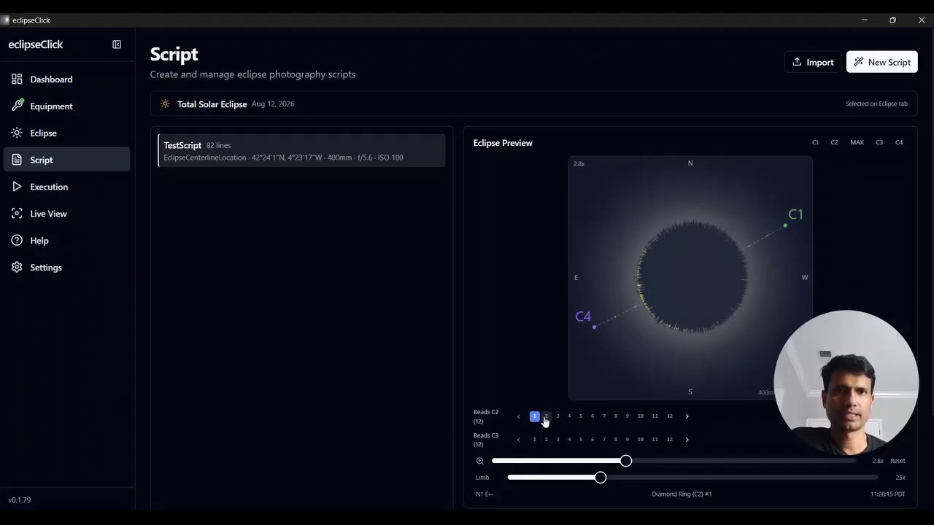
Step: Compare the previewed Sun and Moon positions at C1, C2, MAX, C3 and C4, ending at C2
left_click(815, 143)
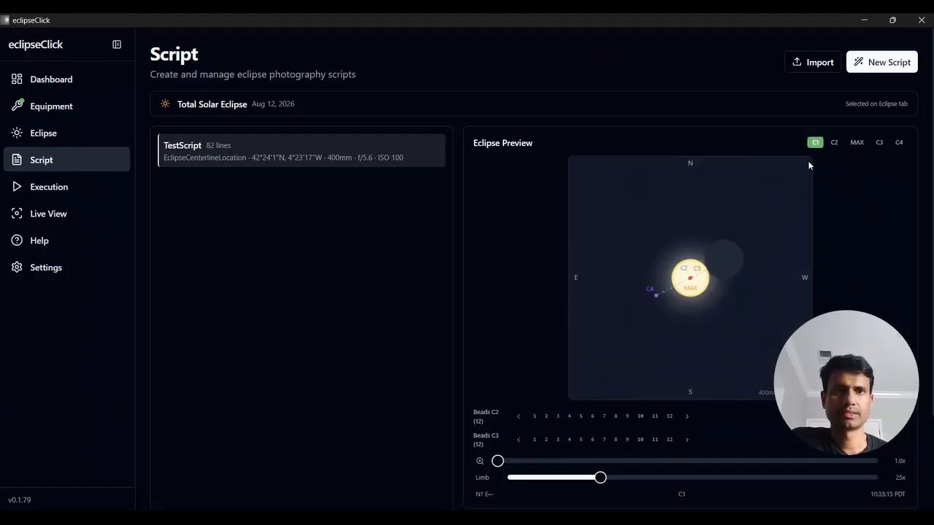
left_click(834, 142)
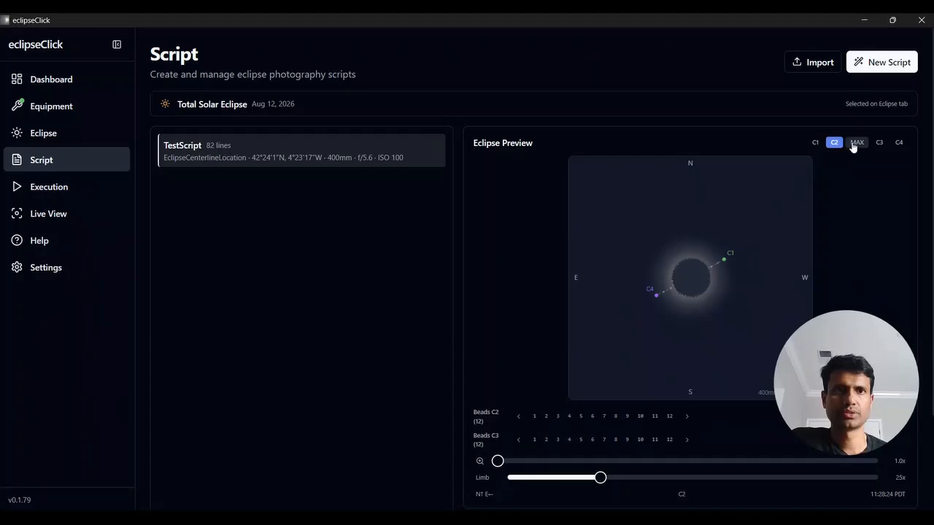
left_click(854, 144)
left_click(878, 145)
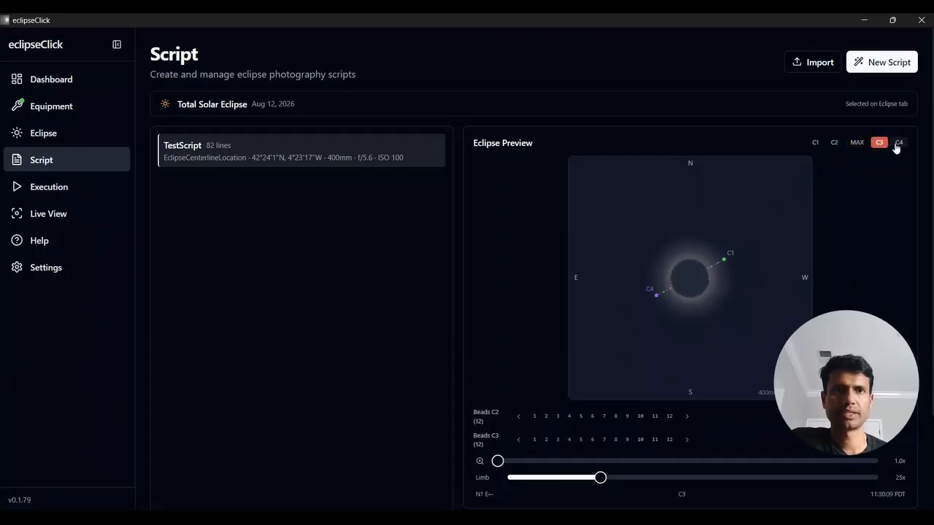
left_click(899, 143)
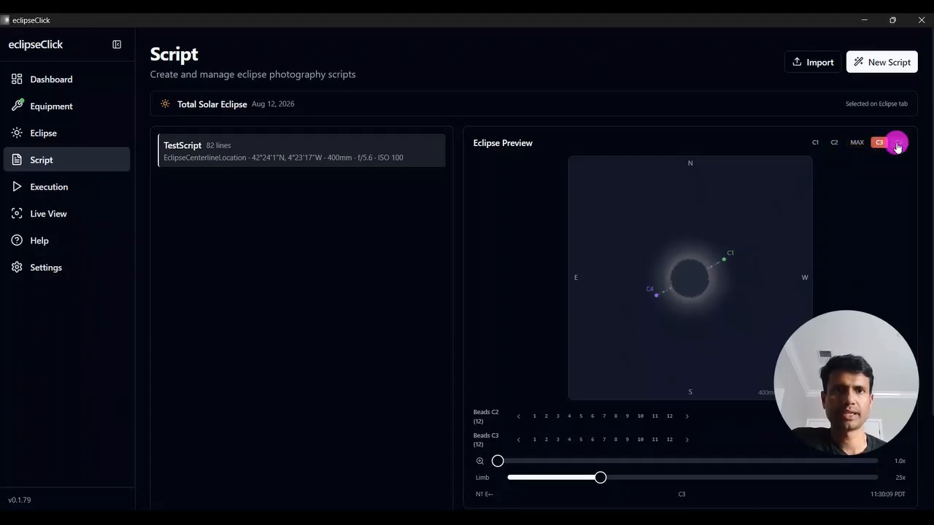
left_click(816, 142)
left_click(855, 145)
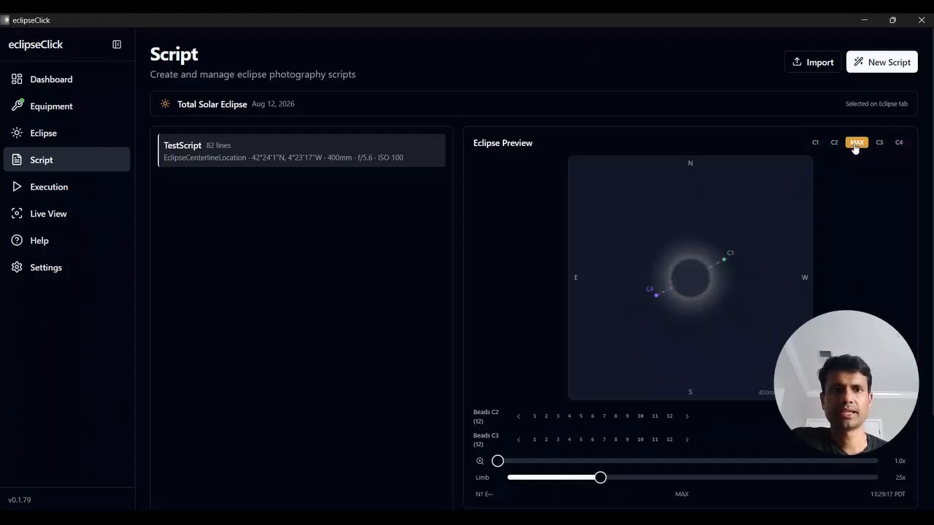
left_click(836, 145)
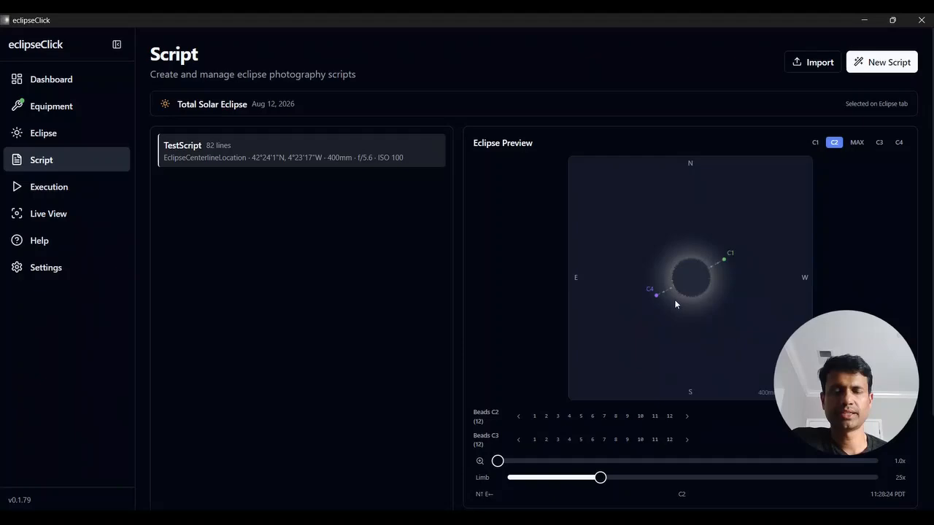
Step: Set the limb exaggeration to 5x and examine the Moon's eastern edge at C2 at 6.0x magnification
scroll(674, 300, "up", 8)
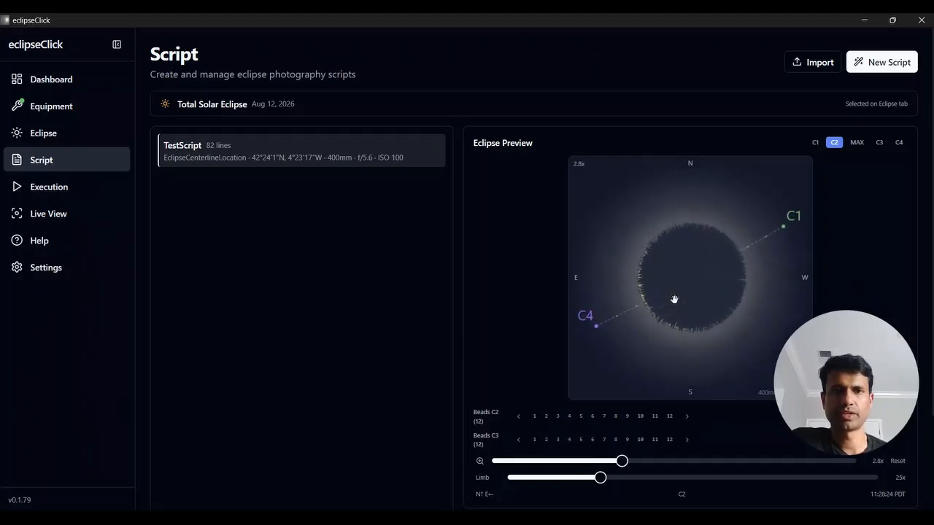
scroll(674, 299, "up", 4)
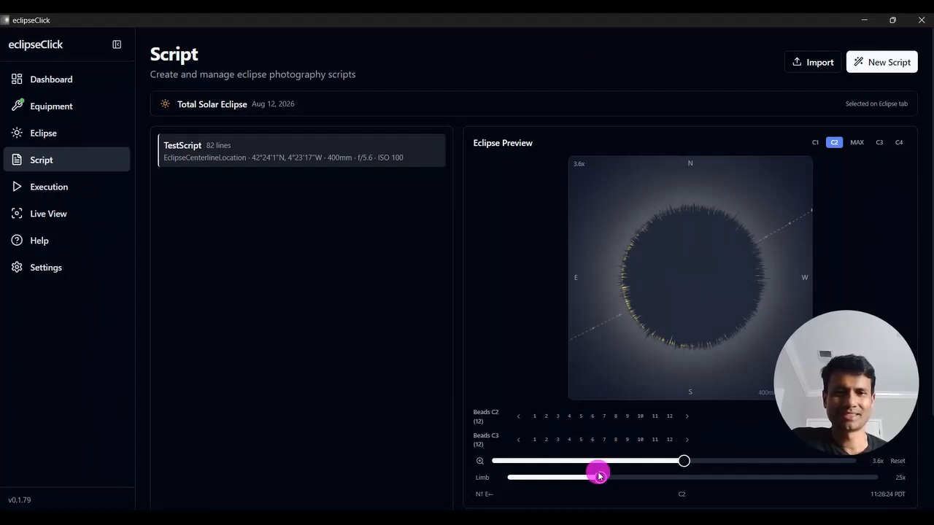
left_click_drag(600, 482, 528, 485)
left_click_drag(684, 462, 709, 461)
mouse_move(630, 314)
left_mouse_down()
mouse_move(688, 316)
mouse_move(609, 302)
mouse_move(635, 317)
left_mouse_up()
scroll(676, 327, "up", 5)
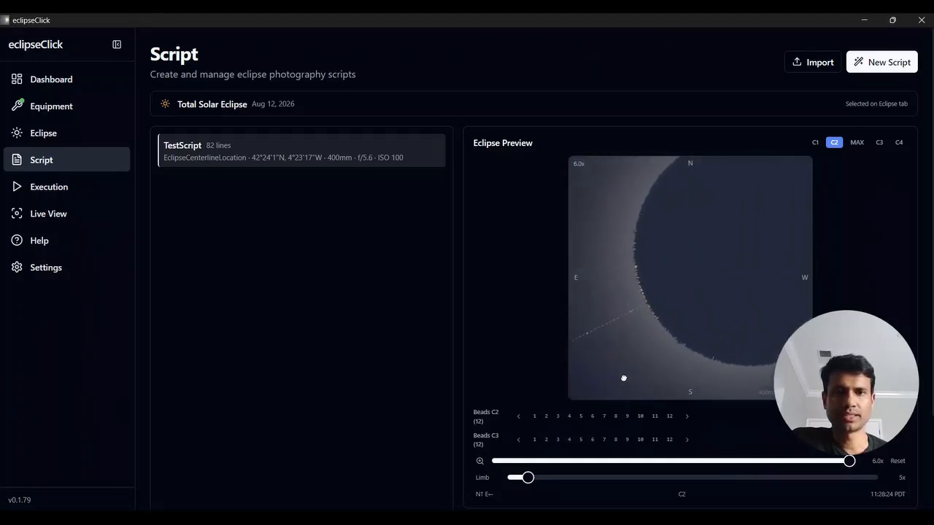
Step: Set the C2 preview's limb exaggeration to 1x and reduce its magnification to 4.5x
left_click(528, 478)
mouse_move(528, 478)
left_mouse_down()
mouse_move(512, 483)
mouse_move(553, 483)
mouse_move(514, 487)
mouse_move(527, 487)
left_mouse_up()
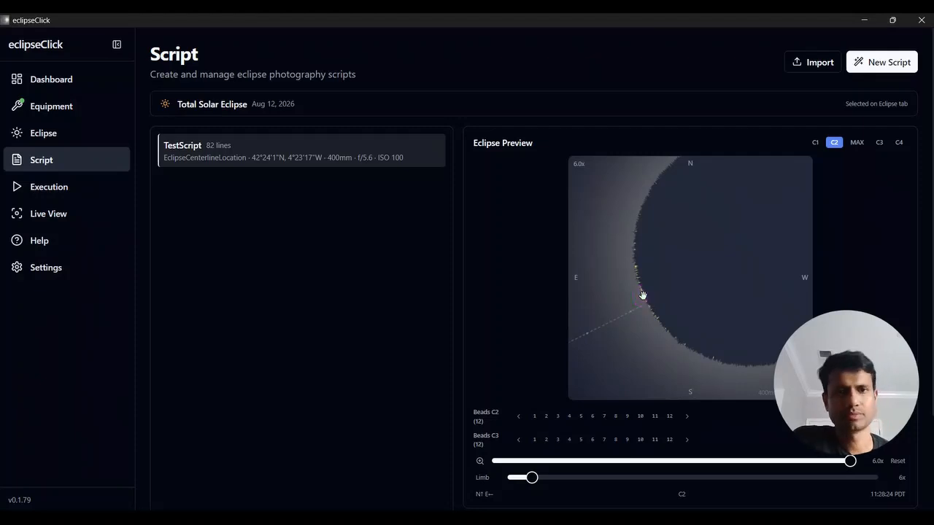
left_click_drag(532, 478, 513, 483)
left_click(516, 479)
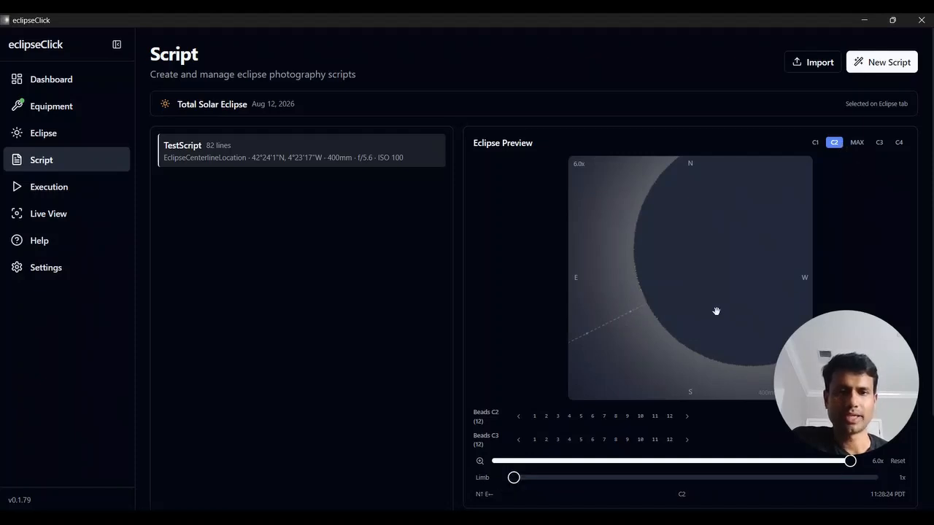
scroll(717, 312, "down", 3)
scroll(716, 312, "down", 1)
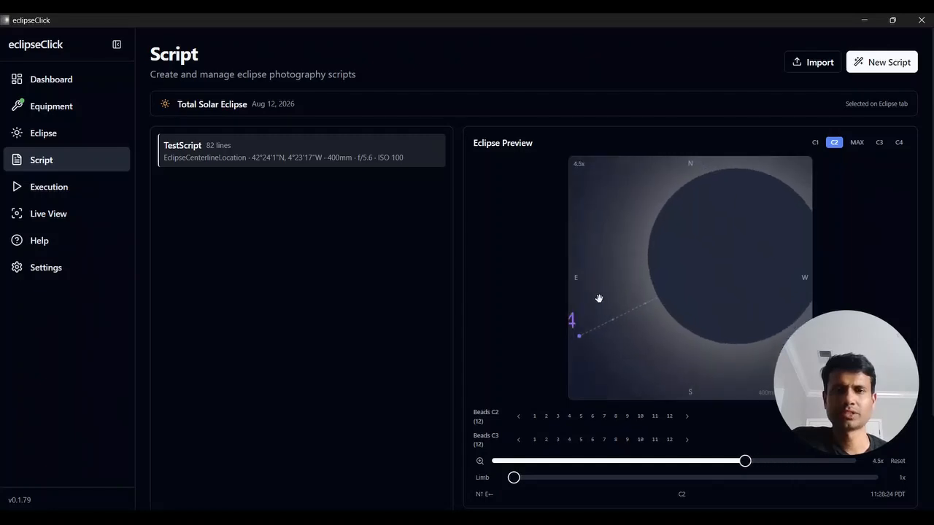